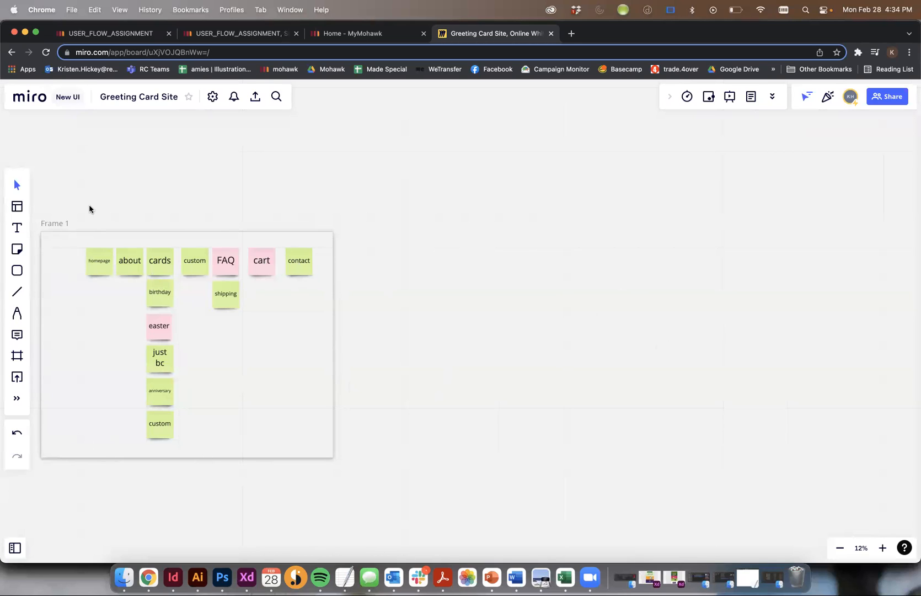
# - Add a Letter-size frame beside Frame 1, rotate it to landscape and leave a gap between the two frames
pyautogui.click(17, 355)
pyautogui.click(113, 320)
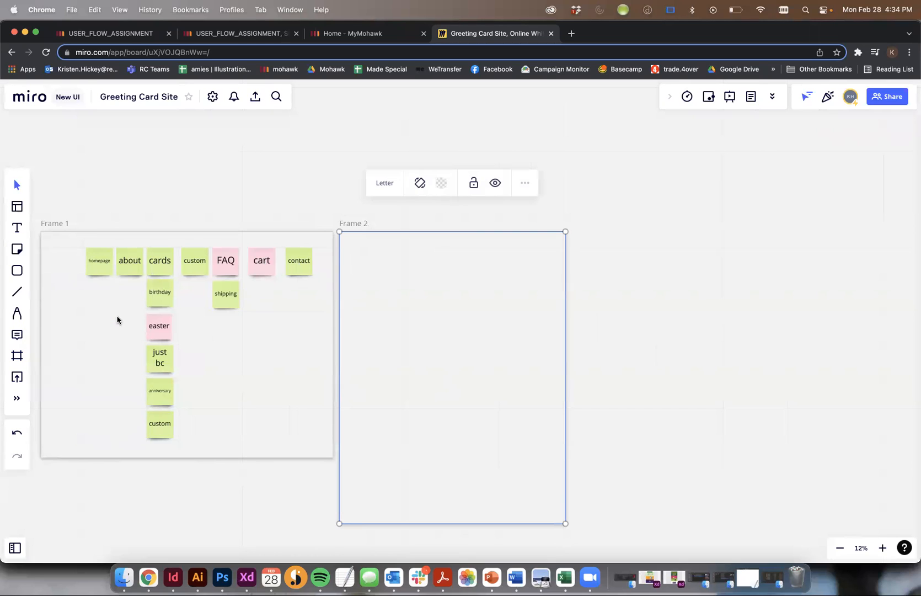
pyautogui.moveTo(406, 280); pyautogui.dragTo(427, 278)
pyautogui.hscroll(1, 488, 266)
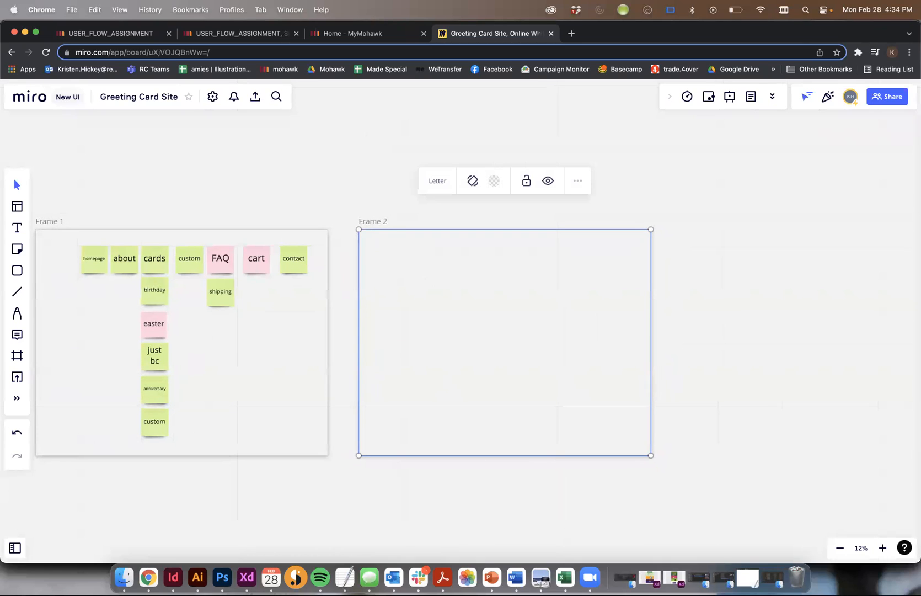
pyautogui.click(18, 187)
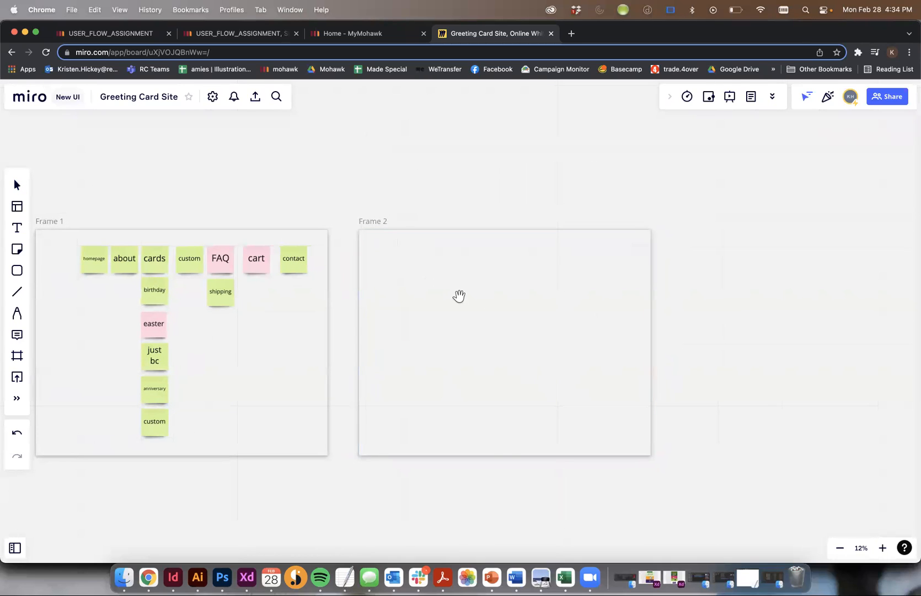
# - Examine the sticky-note page groupings in Frame 1 alongside the empty second frame
pyautogui.scroll(-2, 458, 296)
pyautogui.scroll(1, 490, 249)
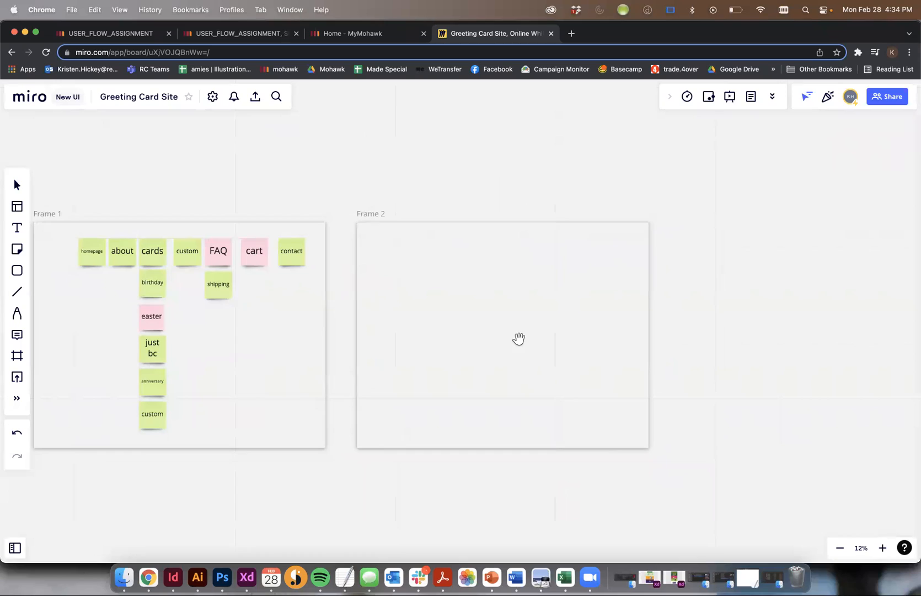
pyautogui.scroll(-2, 76, 321)
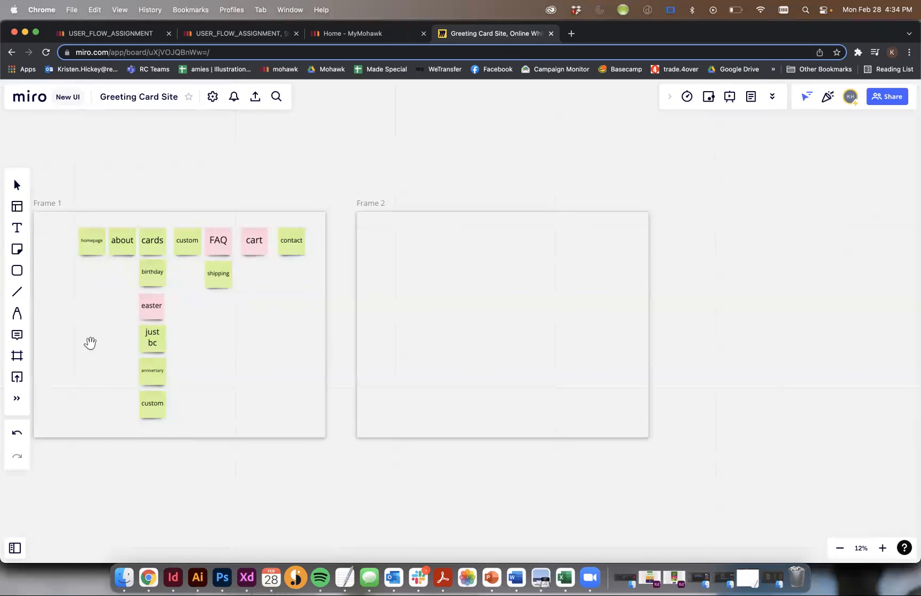
pyautogui.scroll(-1, 102, 303)
pyautogui.scroll(5, 104, 300)
pyautogui.hscroll(-3, 104, 300)
pyautogui.scroll(-1, 226, 350)
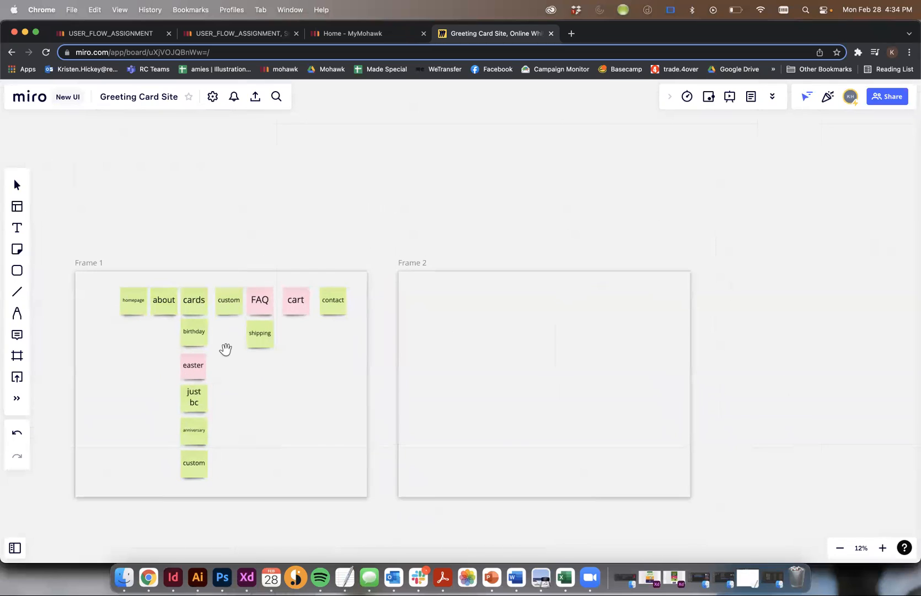
pyautogui.scroll(-4, 243, 375)
pyautogui.hscroll(2, 243, 374)
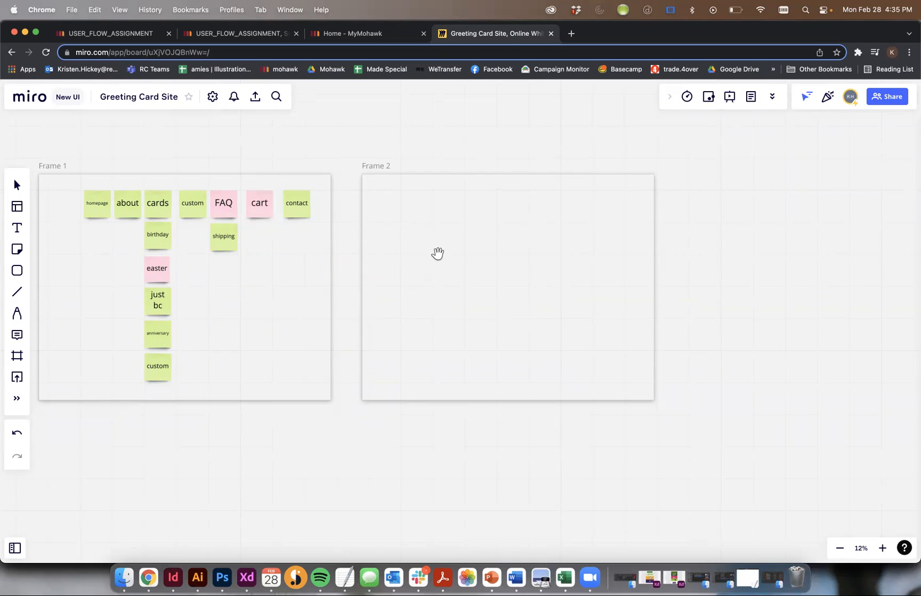
pyautogui.scroll(2, 438, 253)
pyautogui.hscroll(-3, 438, 253)
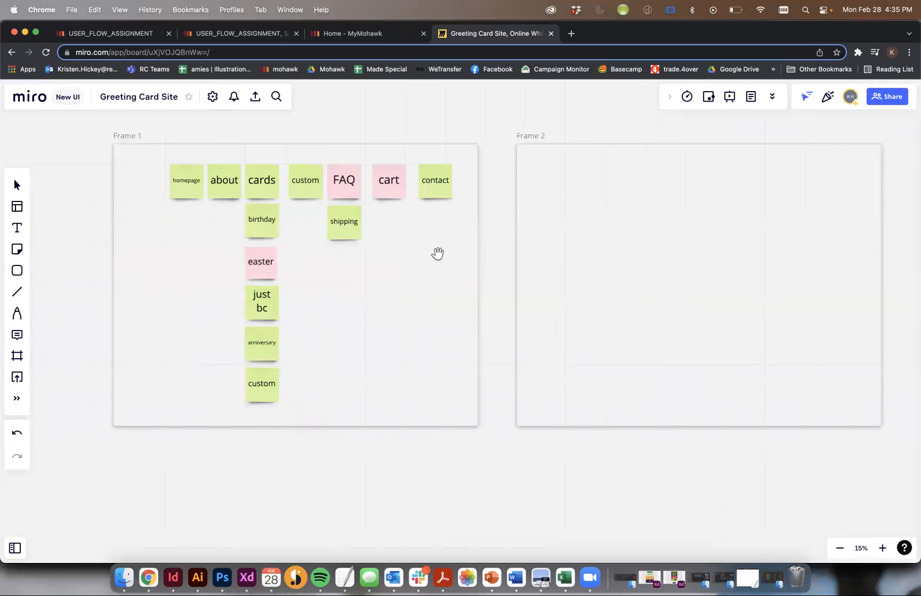
pyautogui.hscroll(1, 441, 252)
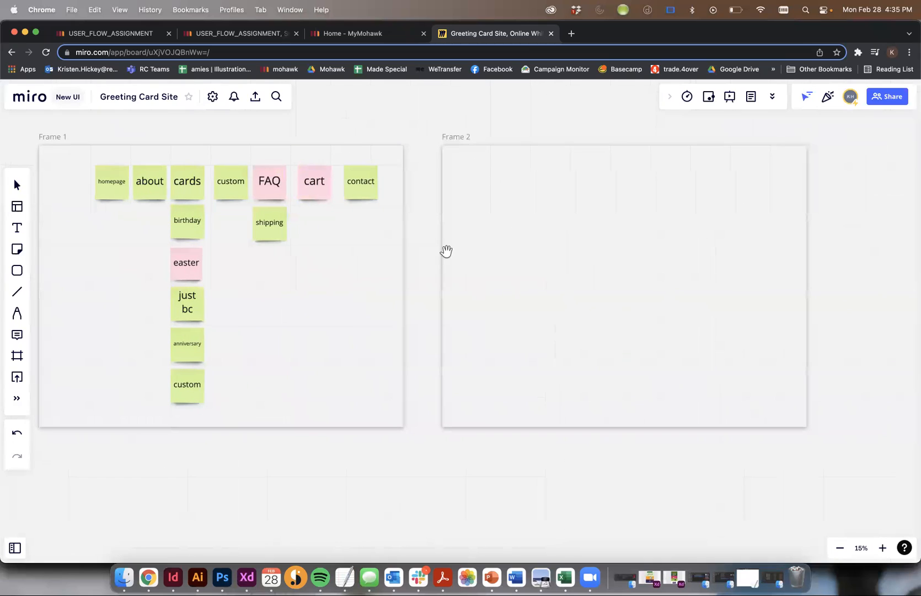
# - Draw a small rounded rectangle at the upper middle of Frame 2 and label it "Homepage"
pyautogui.click(16, 271)
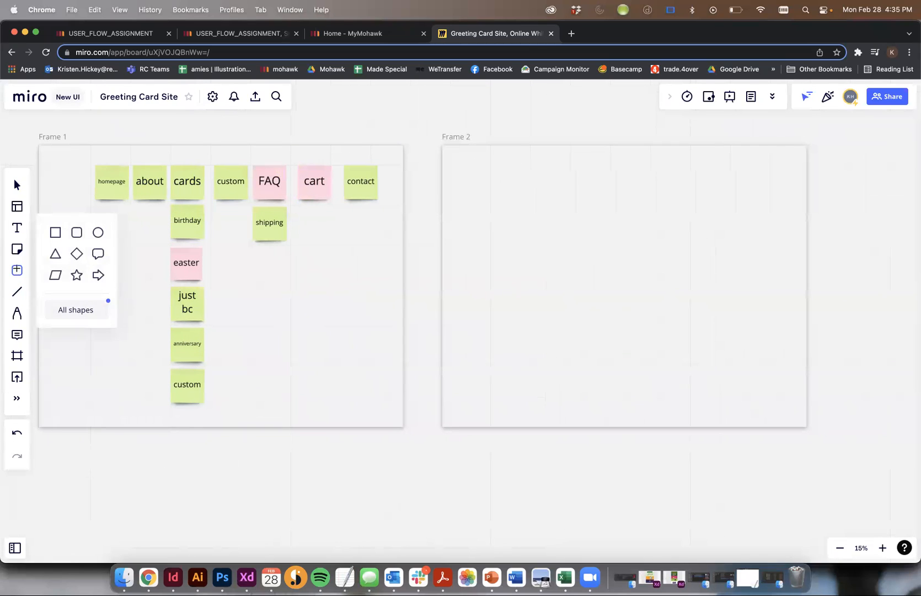
pyautogui.click(76, 232)
pyautogui.moveTo(609, 187); pyautogui.dragTo(652, 185)
pyautogui.write('Homepage')
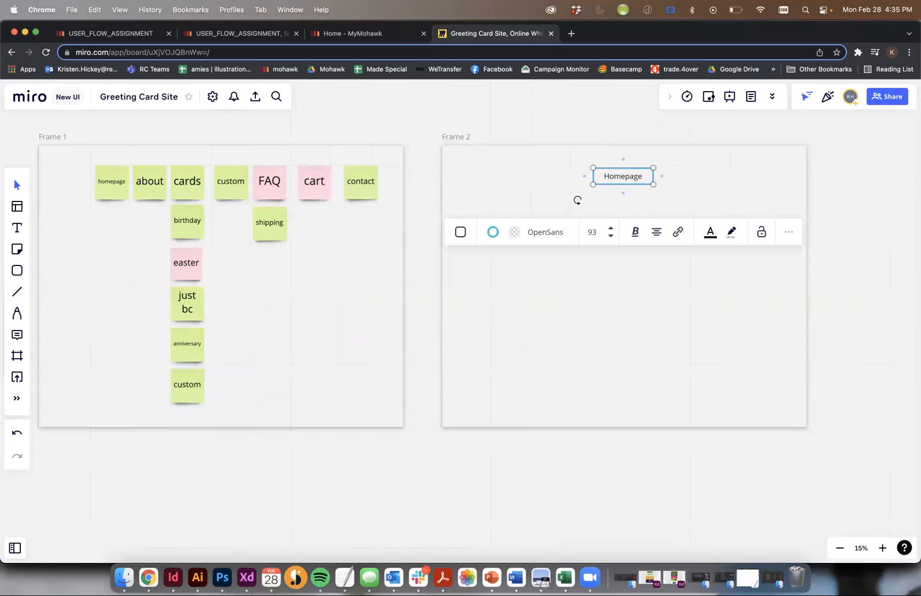
# - Set the font size of the Homepage box's text to 64
pyautogui.click(693, 192)
pyautogui.click(627, 176)
pyautogui.click(610, 235)
pyautogui.click(610, 235)
pyautogui.click(611, 229)
pyautogui.click(611, 229)
pyautogui.click(611, 229)
pyautogui.click(610, 236)
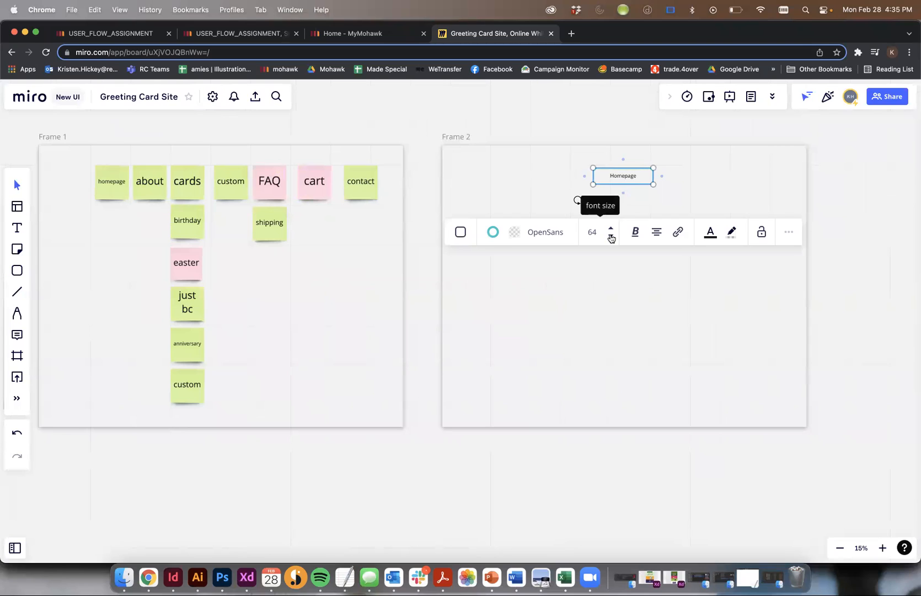
pyautogui.click(714, 188)
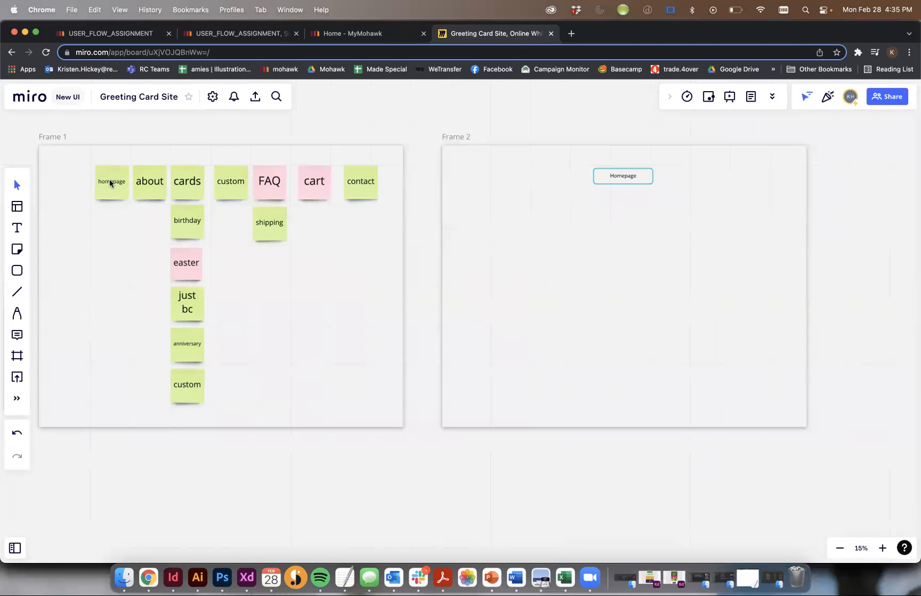
# - Add a connected child box directly below Homepage and label it "About"
pyautogui.click(629, 182)
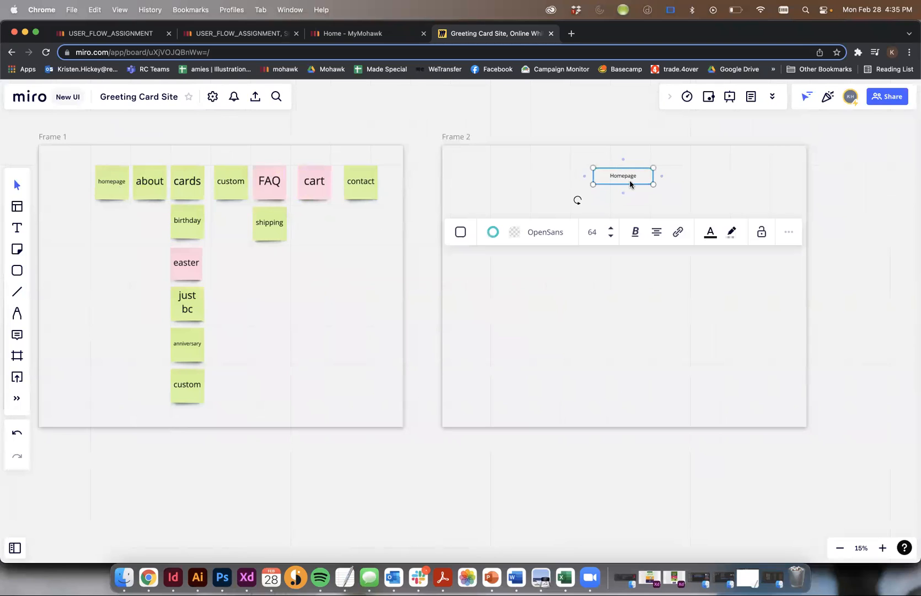
pyautogui.click(623, 192)
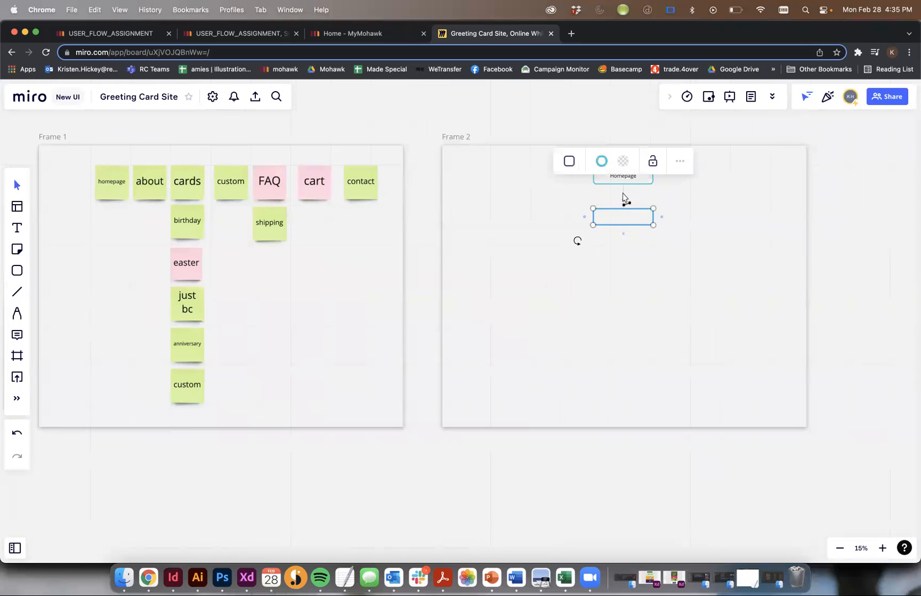
pyautogui.click(628, 217)
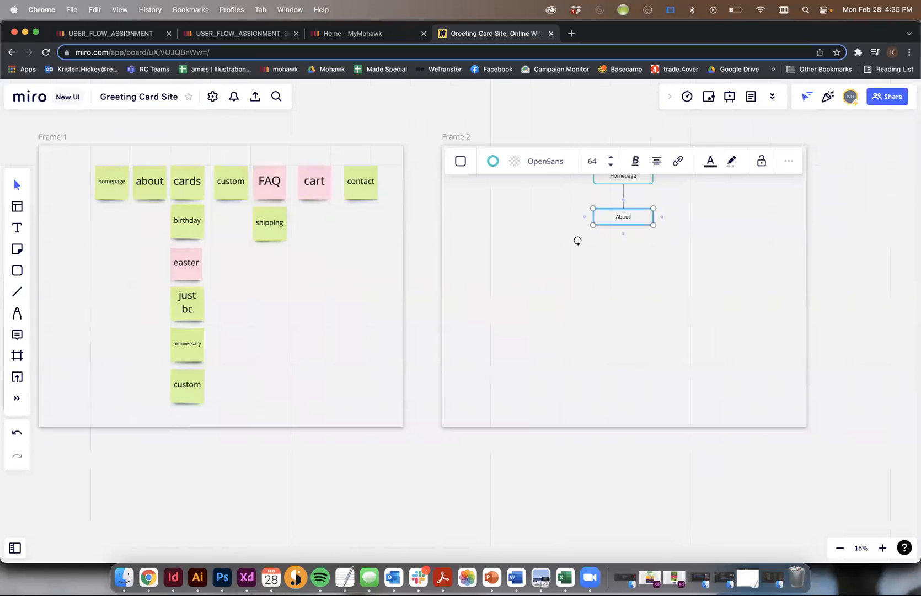
pyautogui.click(652, 277)
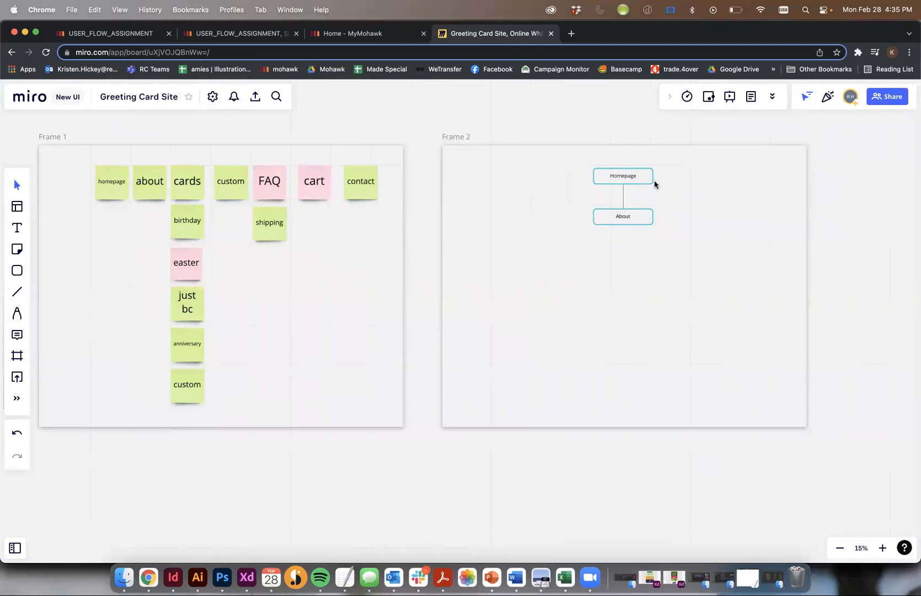
# - Add a second connected child box under Homepage, beside About, and label it "Cards"
pyautogui.click(631, 179)
pyautogui.click(623, 193)
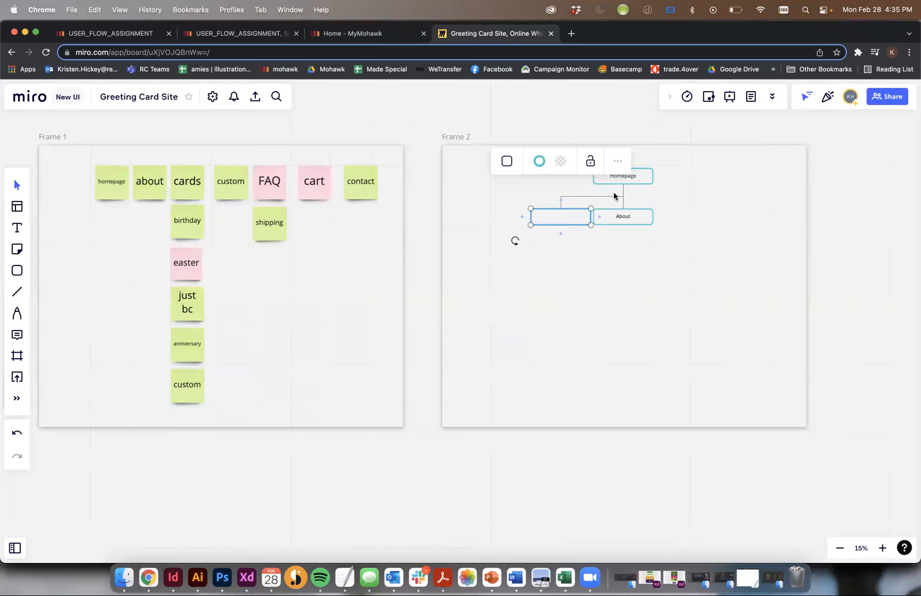
pyautogui.click(561, 217)
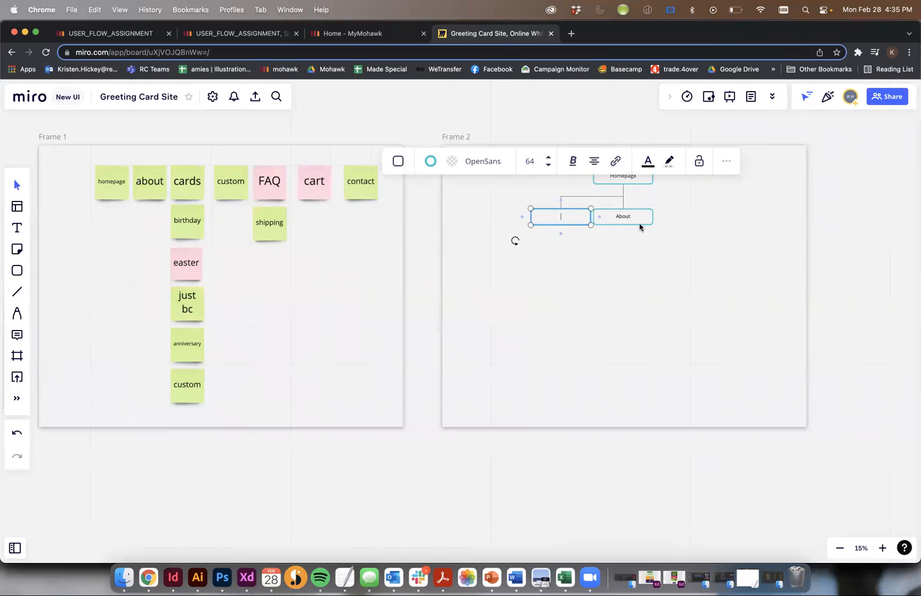
pyautogui.click(644, 259)
# - Add a third connected child box under Homepage, on the other side of About, and label it "Cards"
pyautogui.click(633, 171)
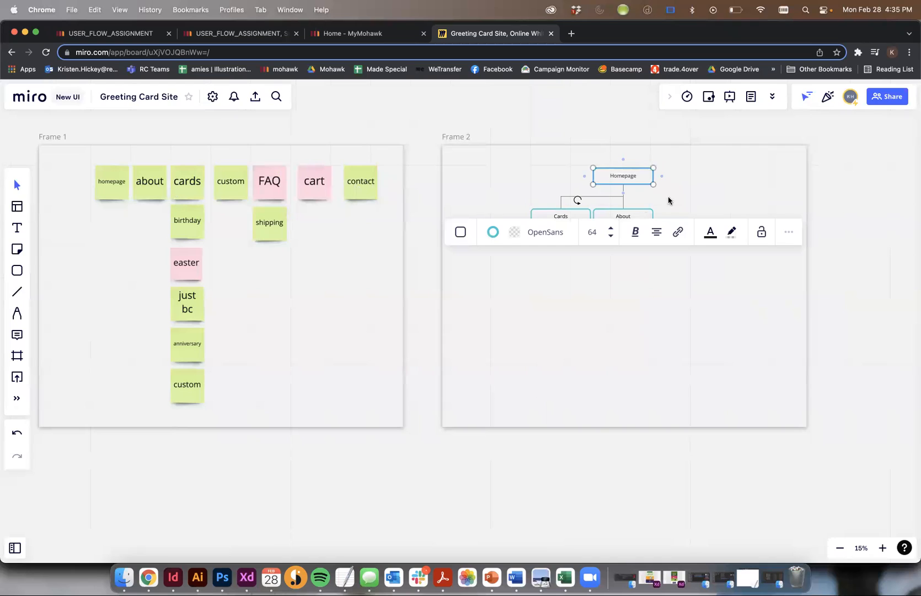
pyautogui.click(623, 193)
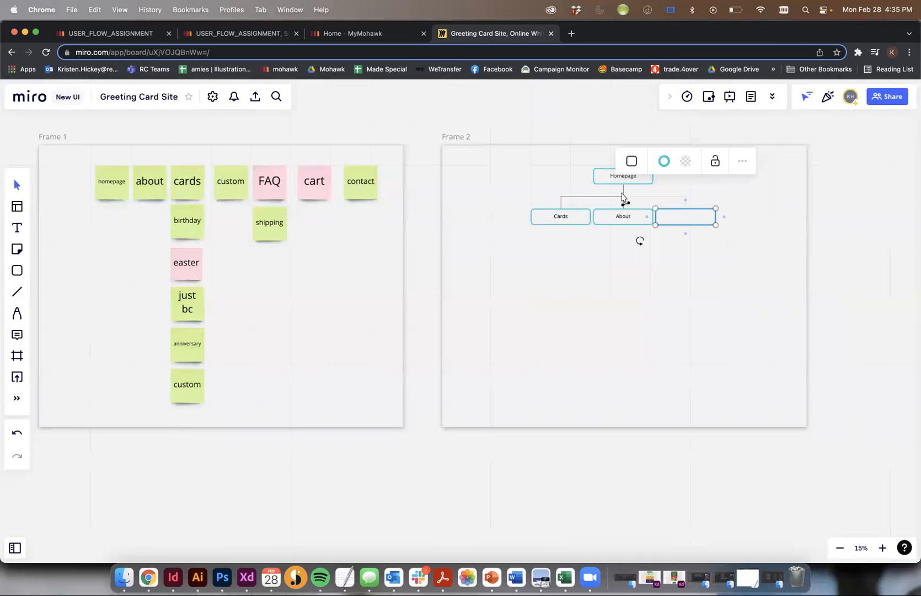
pyautogui.click(698, 218)
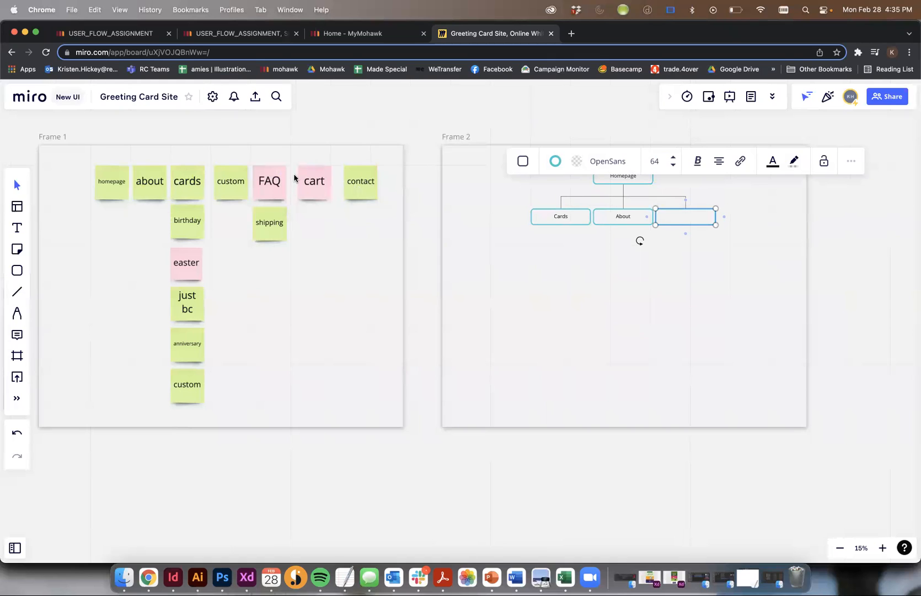
pyautogui.rightClick(440, 576)
pyautogui.click(439, 542)
pyautogui.write('Cards')
pyautogui.click(699, 281)
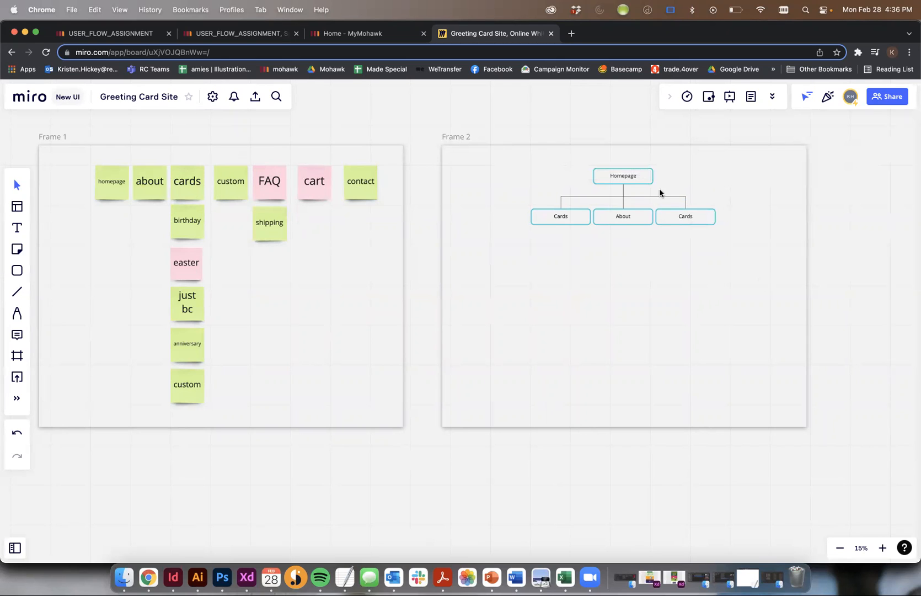
# - Add a fourth connected child box under Homepage, label it "Custom" and move it to the right end of the row
pyautogui.click(625, 192)
pyautogui.click(703, 171)
pyautogui.click(640, 174)
pyautogui.click(623, 194)
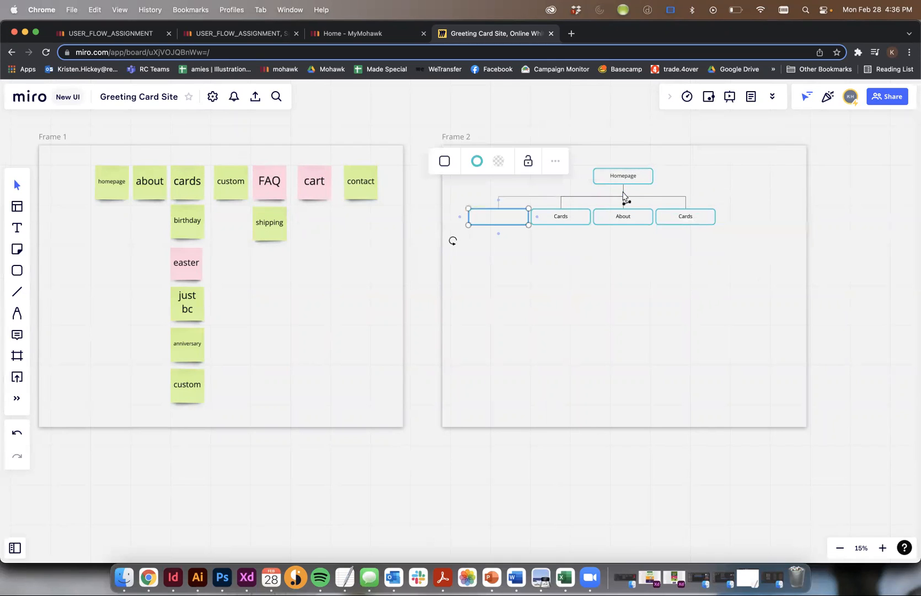
pyautogui.click(493, 218)
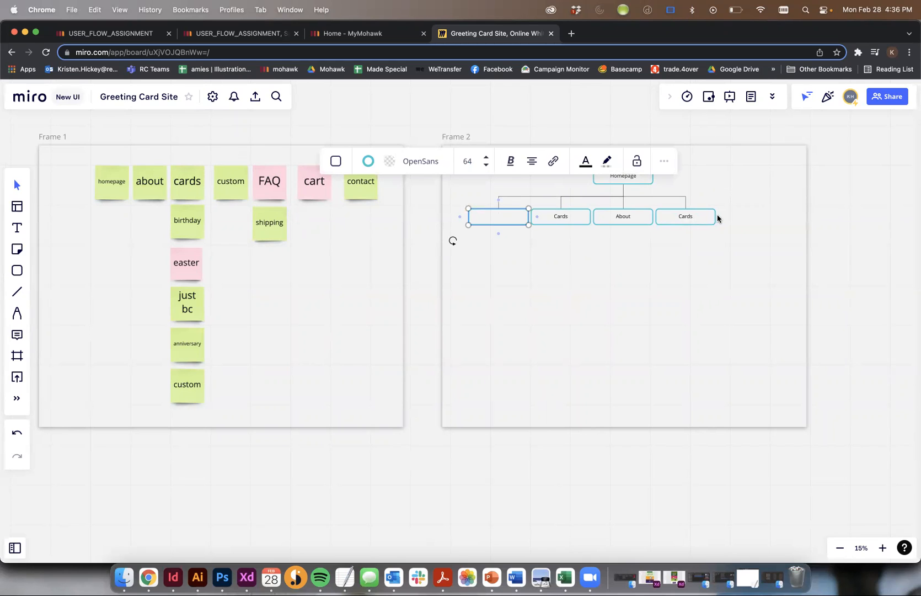
pyautogui.click(718, 269)
pyautogui.moveTo(491, 216); pyautogui.dragTo(742, 220)
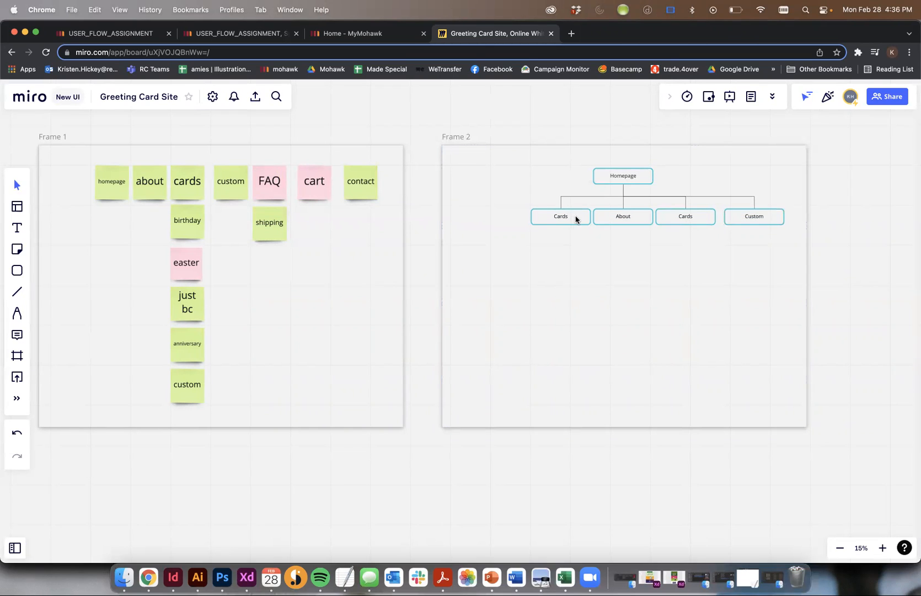
# - Move the leftmost Cards box and the About box further left, leaving a gap between them
pyautogui.click(574, 223)
pyautogui.moveTo(571, 211); pyautogui.dragTo(528, 211)
pyautogui.click(600, 264)
pyautogui.click(641, 211)
pyautogui.moveTo(629, 218); pyautogui.dragTo(594, 216)
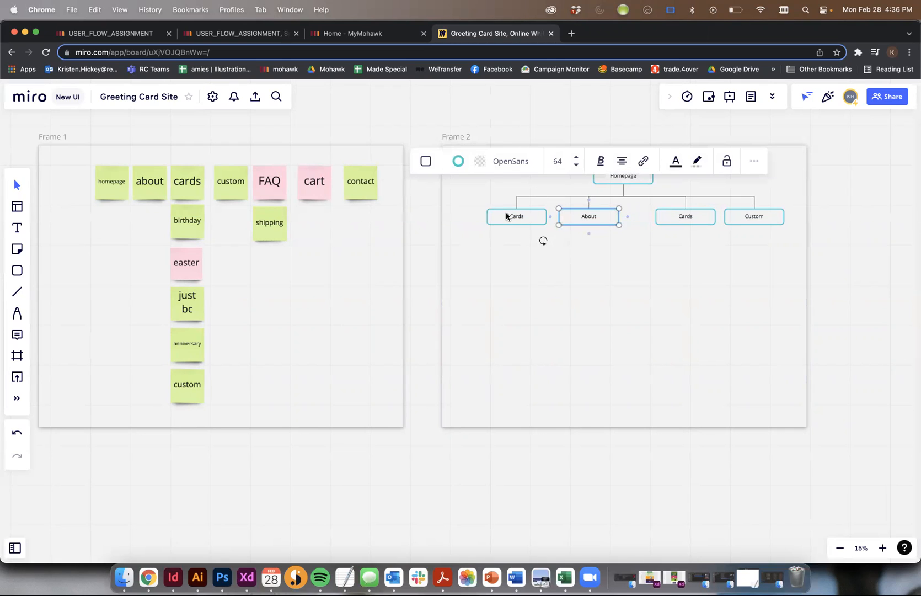
# - Relabel the Cards box next to Custom as "FAQ" and move it left, close to About
pyautogui.click(686, 217)
pyautogui.moveTo(687, 219)
pyautogui.mouseDown()
pyautogui.moveTo(653, 216)
pyautogui.moveTo(684, 219)
pyautogui.mouseUp()
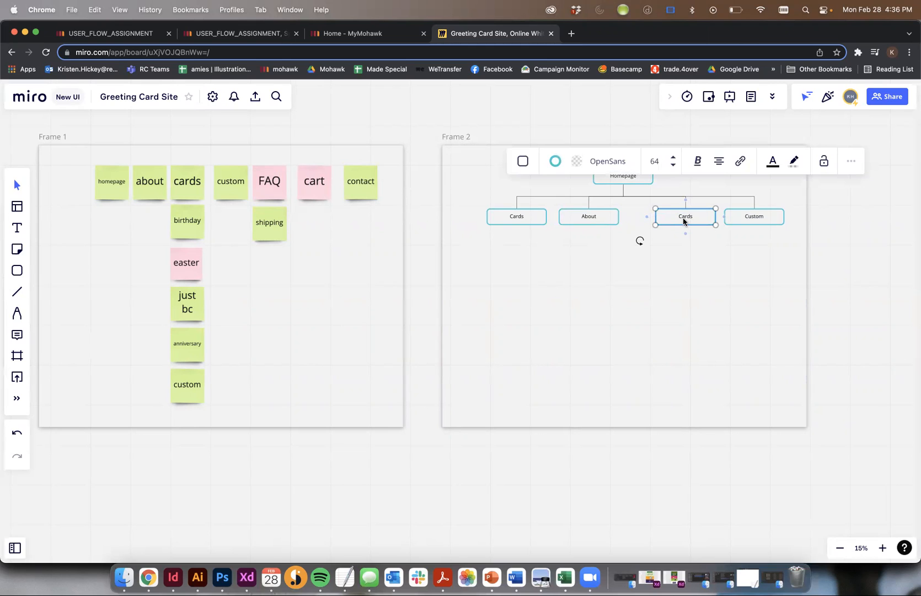
pyautogui.doubleClick(686, 218)
pyautogui.write('FAQ')
pyautogui.click(713, 257)
pyautogui.click(657, 220)
pyautogui.moveTo(656, 220); pyautogui.dragTo(629, 220)
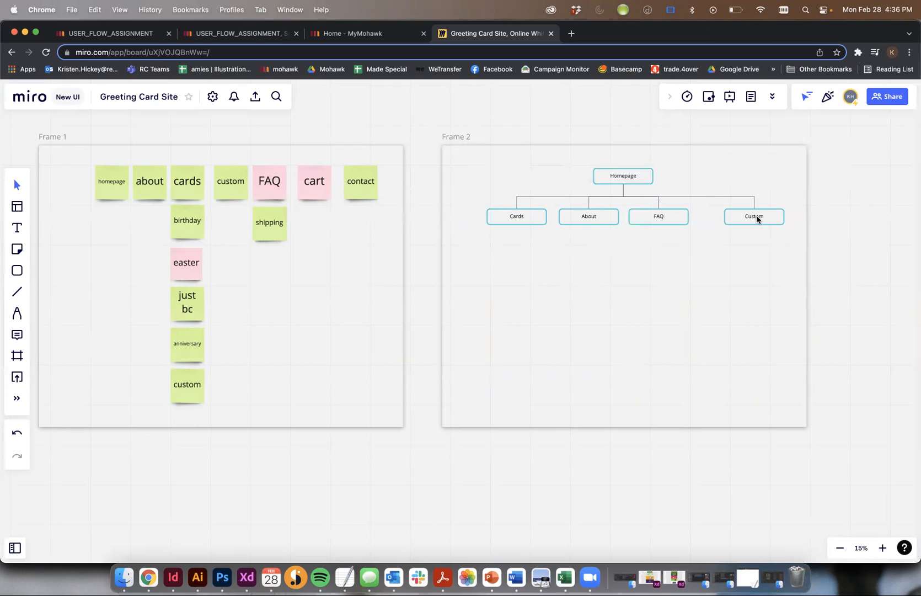
# - Move the Custom box left in the row, close to the FAQ box
pyautogui.click(754, 216)
pyautogui.moveTo(753, 215); pyautogui.dragTo(727, 221)
pyautogui.click(810, 238)
# - Add a fifth connected child box under Homepage at the right end of the row and label it "Cart"
pyautogui.click(622, 188)
pyautogui.click(646, 188)
pyautogui.click(626, 181)
pyautogui.click(623, 194)
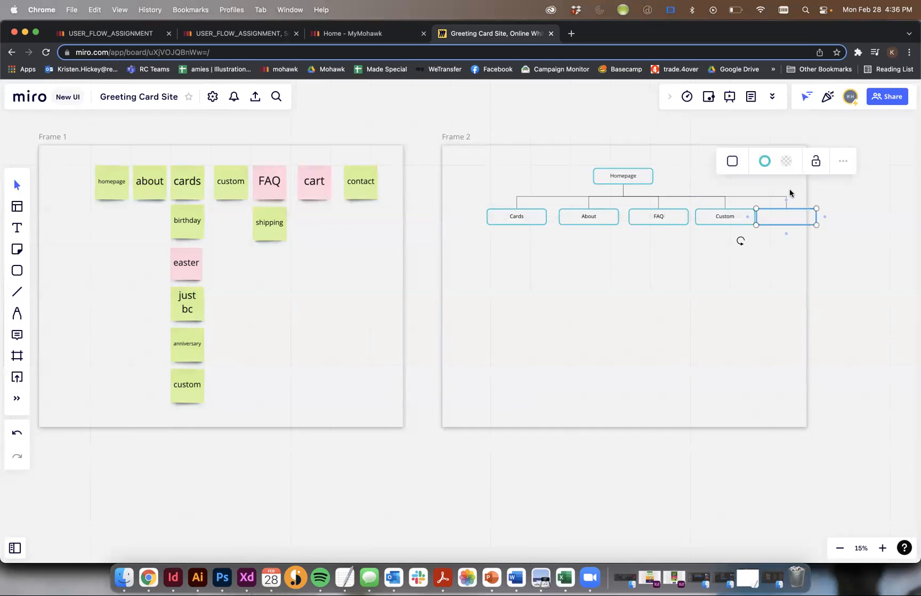
pyautogui.click(787, 218)
pyautogui.write('Cart')
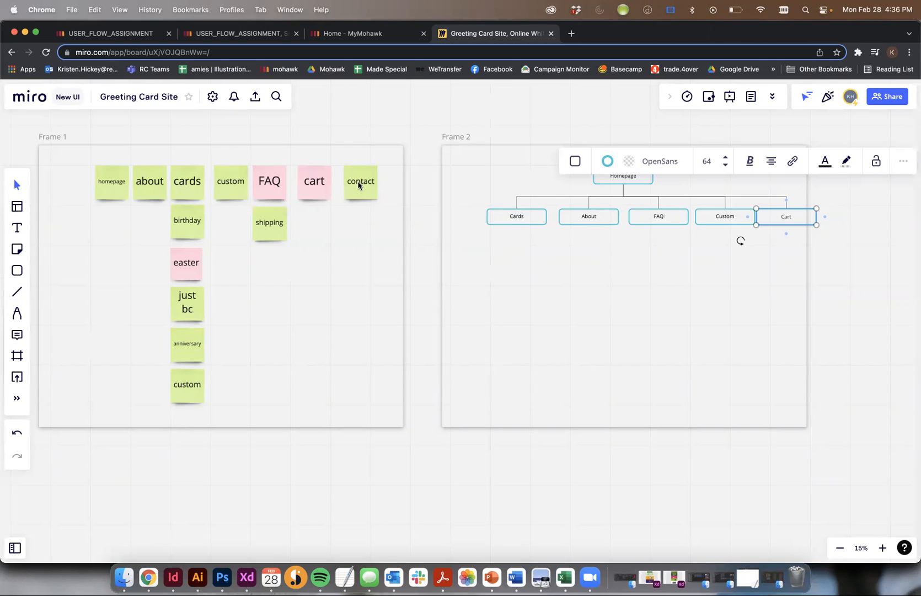
# - Shift the Cards, About, FAQ, Custom and Cart boxes left into an evenly spaced row inside Frame 2
pyautogui.click(519, 221)
pyautogui.moveTo(518, 220); pyautogui.dragTo(495, 218)
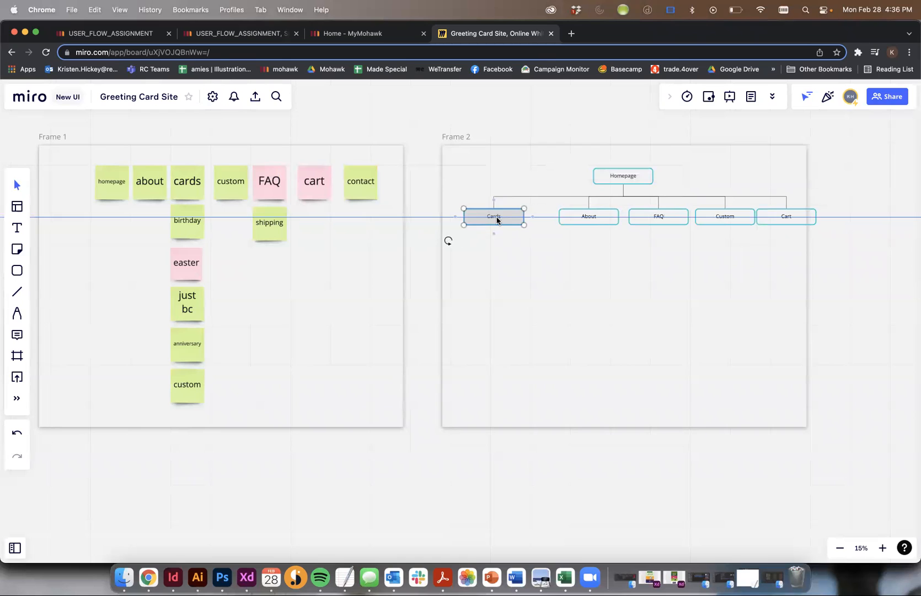
pyautogui.moveTo(586, 216); pyautogui.dragTo(555, 218)
pyautogui.moveTo(666, 215); pyautogui.dragTo(632, 216)
pyautogui.moveTo(723, 214); pyautogui.dragTo(684, 219)
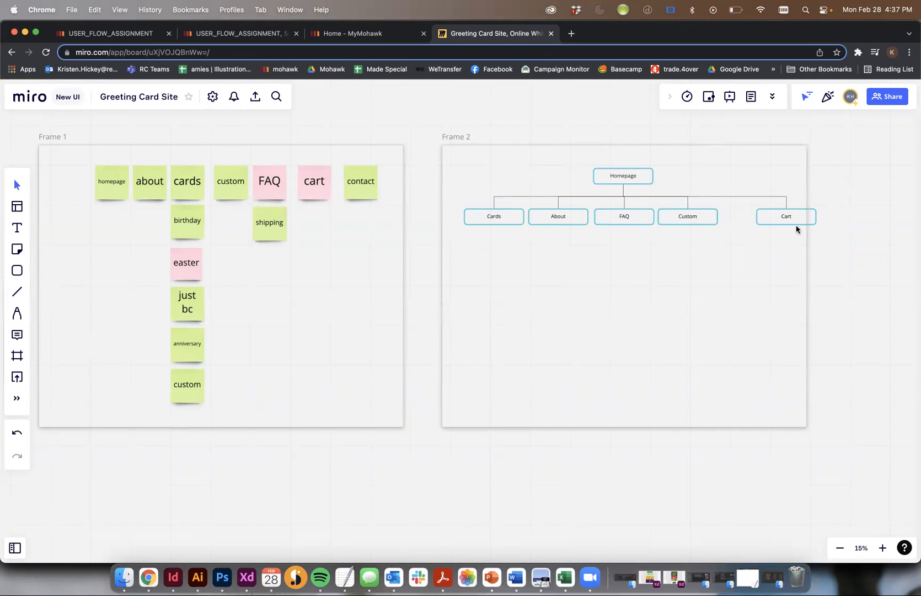
pyautogui.moveTo(789, 216); pyautogui.dragTo(754, 216)
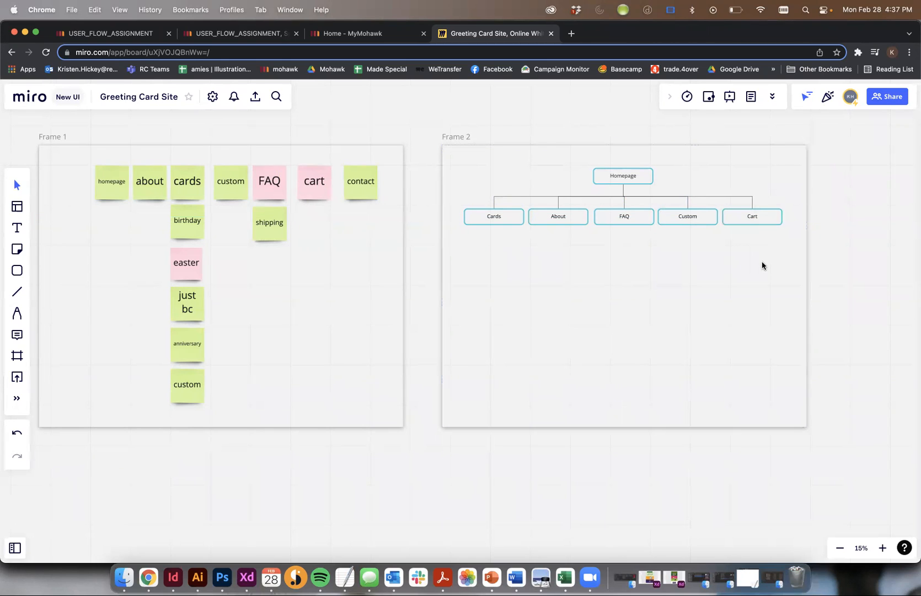
# - Duplicate the Cart box to its right and label the copy "Contact"
pyautogui.moveTo(756, 220); pyautogui.dragTo(821, 218)
pyautogui.doubleClick(811, 216)
pyautogui.write('Contact')
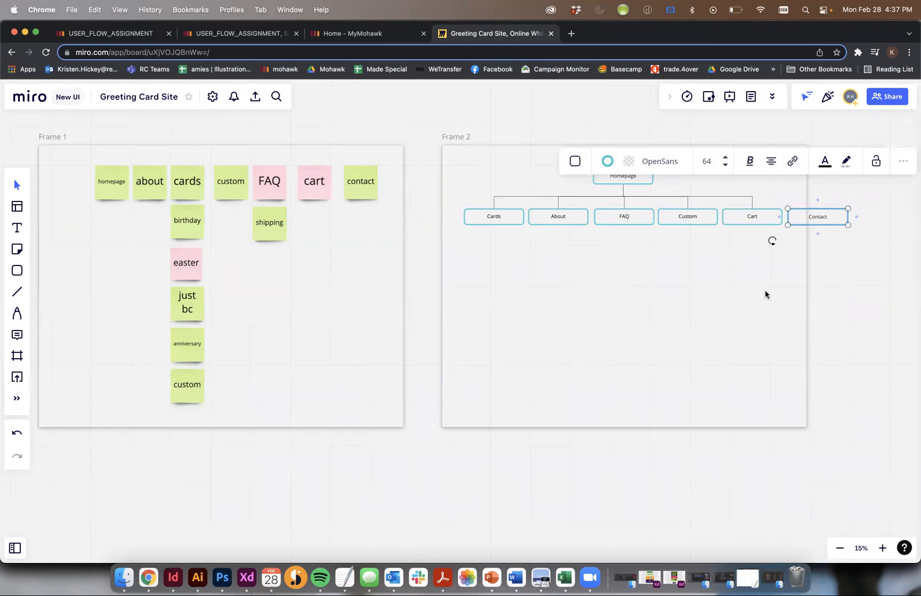
# - Shrink the Cards and About boxes to a matching smaller size and space them side by side in the row
pyautogui.click(765, 294)
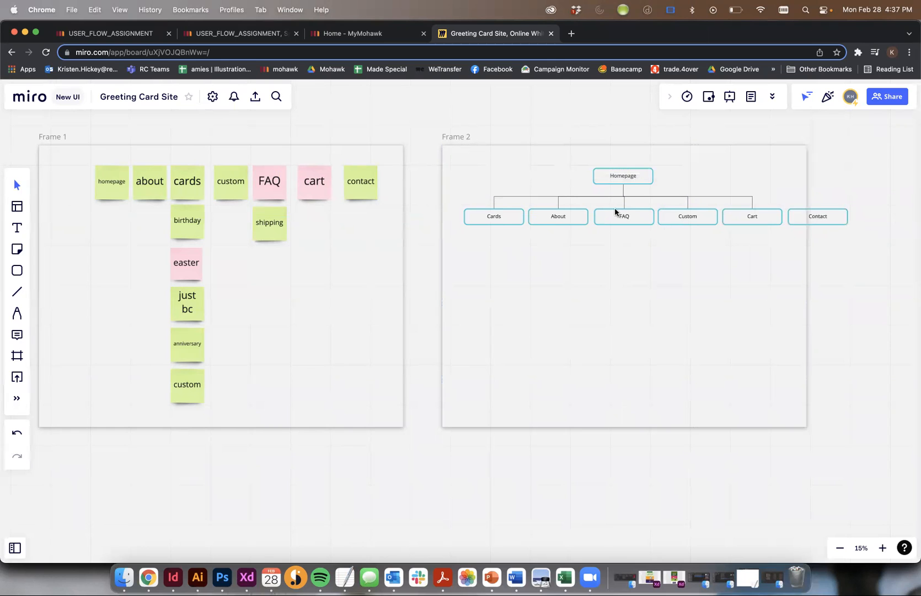
pyautogui.press('super+plus')
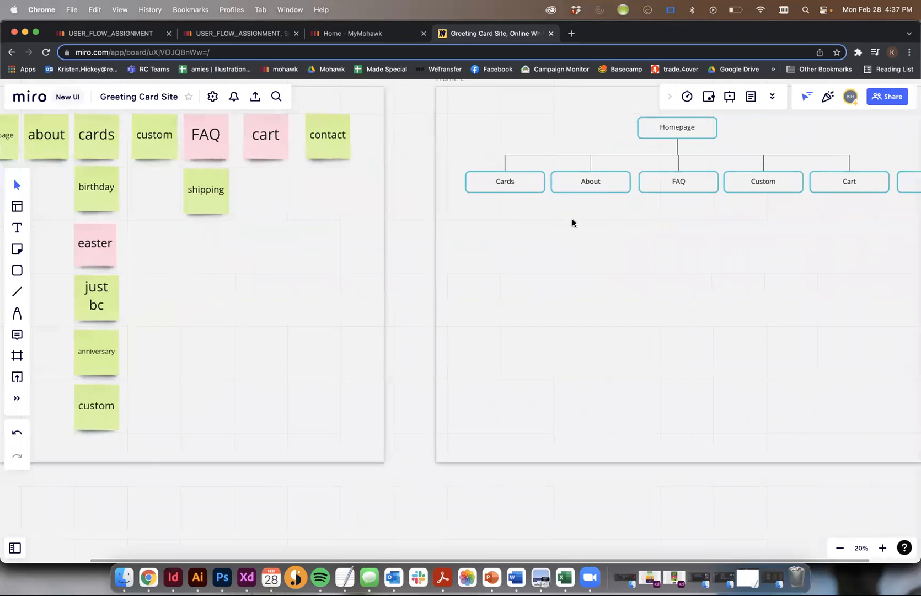
pyautogui.scroll(2, 572, 222)
pyautogui.hscroll(4, 571, 222)
pyautogui.moveTo(324, 288); pyautogui.dragTo(309, 288)
pyautogui.moveTo(405, 287); pyautogui.dragTo(392, 287)
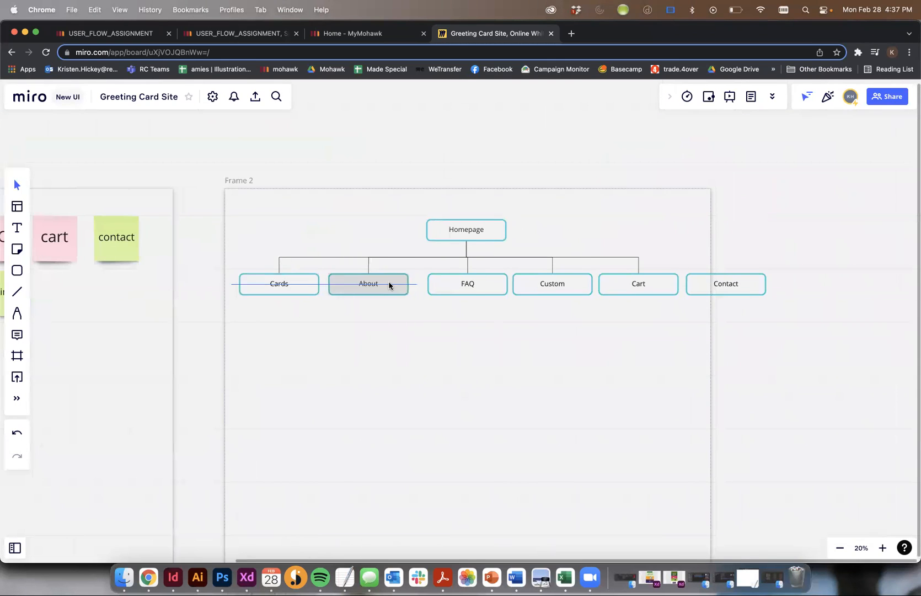
pyautogui.click(444, 288)
pyautogui.click(288, 286)
pyautogui.moveTo(319, 295); pyautogui.dragTo(309, 289)
pyautogui.moveTo(367, 290); pyautogui.dragTo(388, 287)
pyautogui.click(395, 294)
# - Shrink the FAQ, Custom and Cart boxes to match, and shift them left into even spacing after About
pyautogui.click(505, 295)
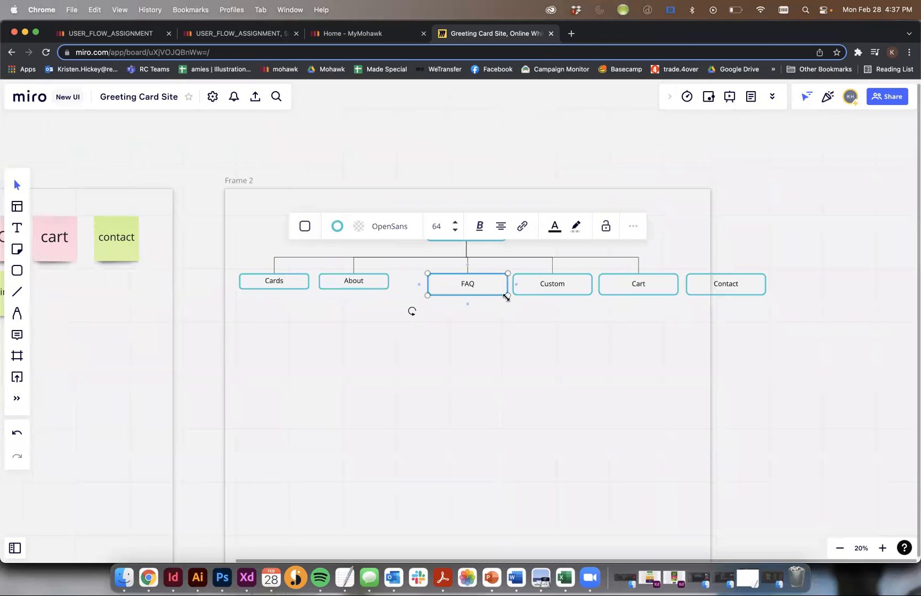
pyautogui.moveTo(506, 297); pyautogui.dragTo(493, 289)
pyautogui.click(579, 292)
pyautogui.moveTo(590, 295); pyautogui.dragTo(582, 289)
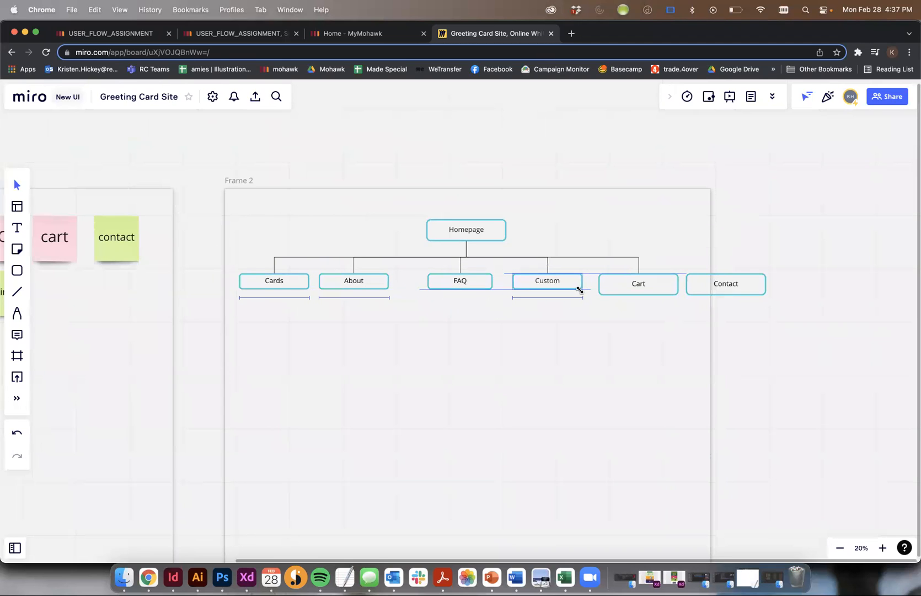
pyautogui.moveTo(468, 288); pyautogui.dragTo(447, 285)
pyautogui.moveTo(568, 287); pyautogui.dragTo(531, 285)
pyautogui.moveTo(664, 288); pyautogui.dragTo(622, 290)
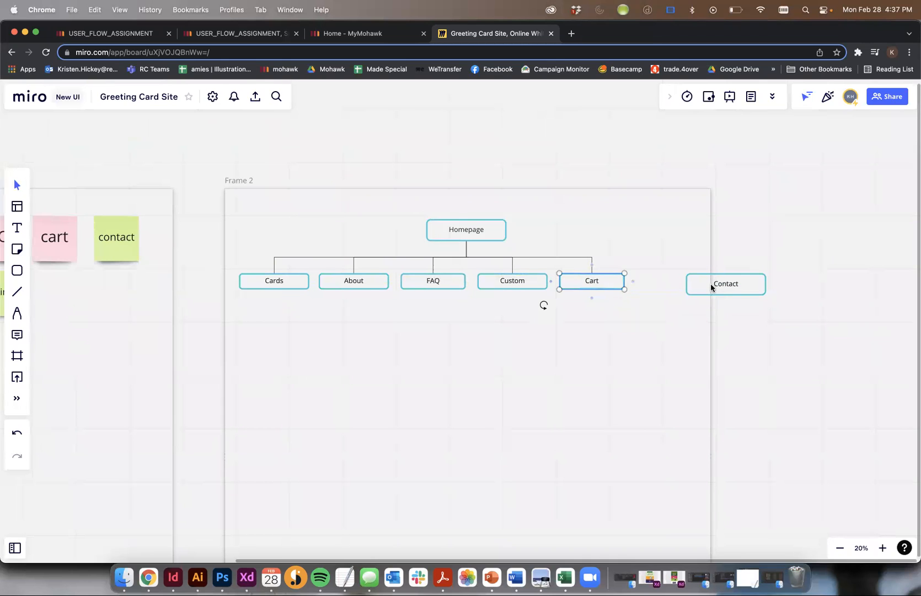
# - Delete the unconnected Contact box at the end of the row
pyautogui.moveTo(732, 285); pyautogui.dragTo(684, 284)
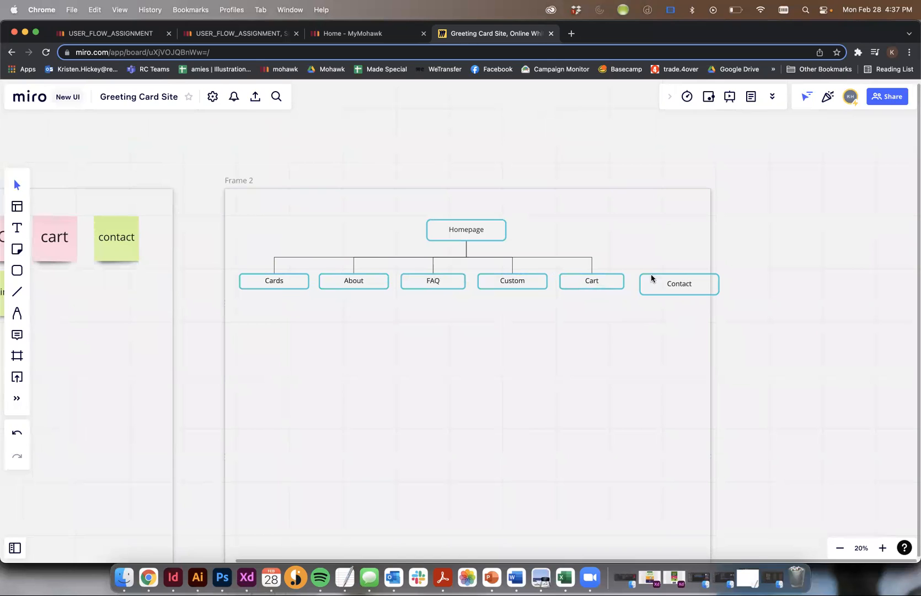
pyautogui.click(684, 281)
pyautogui.press('BackSpace')
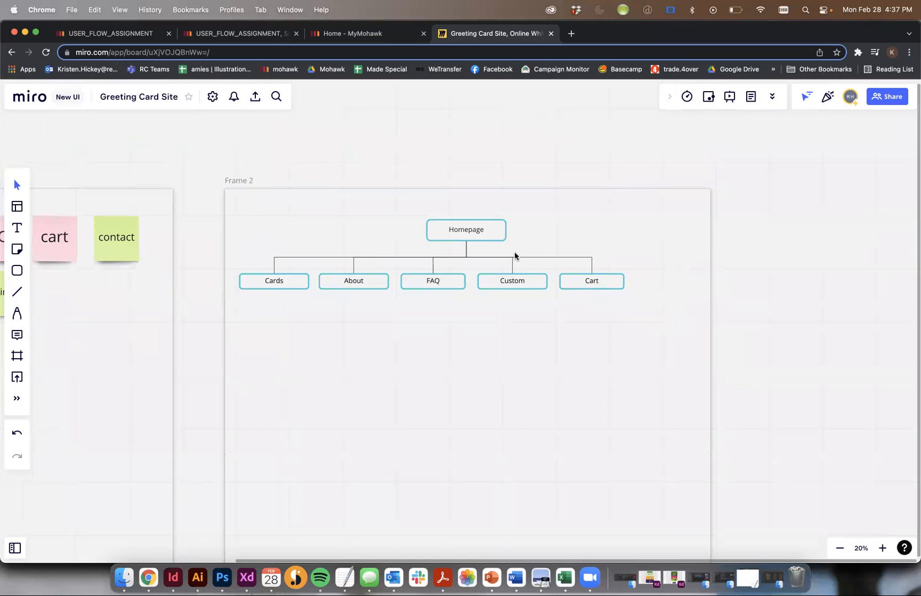
# - Add a connected "Contact" child box under Homepage, shrink it to match the row and space it evenly beside Cart
pyautogui.click(468, 240)
pyautogui.press('Tab')
pyautogui.write('Contact')
pyautogui.click(774, 292)
pyautogui.click(703, 287)
pyautogui.moveTo(705, 296)
pyautogui.mouseDown()
pyautogui.moveTo(680, 288)
pyautogui.moveTo(693, 289)
pyautogui.mouseUp()
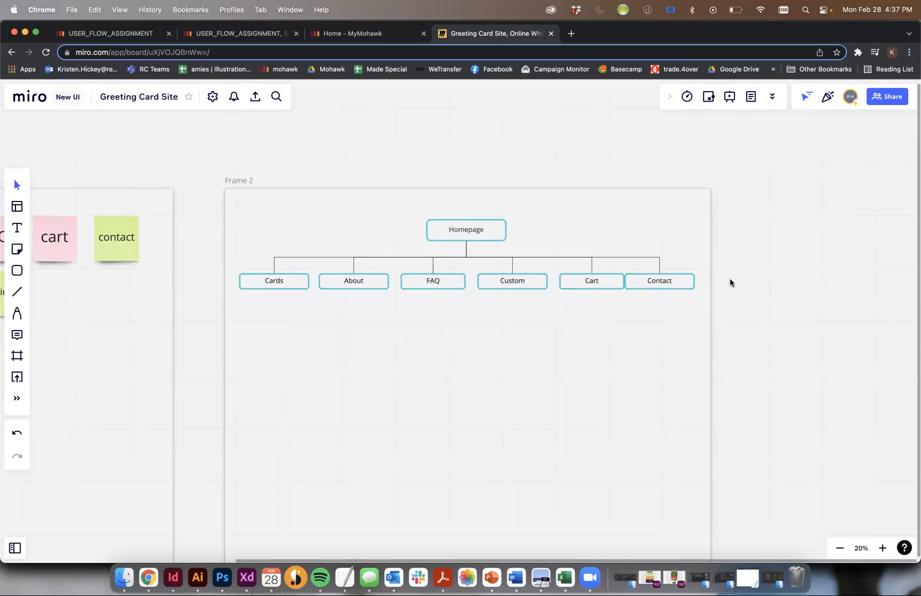
pyautogui.moveTo(653, 284); pyautogui.dragTo(665, 284)
# - Add a connected child box below Cards and label it "Birthday"
pyautogui.hscroll(-10, 614, 289)
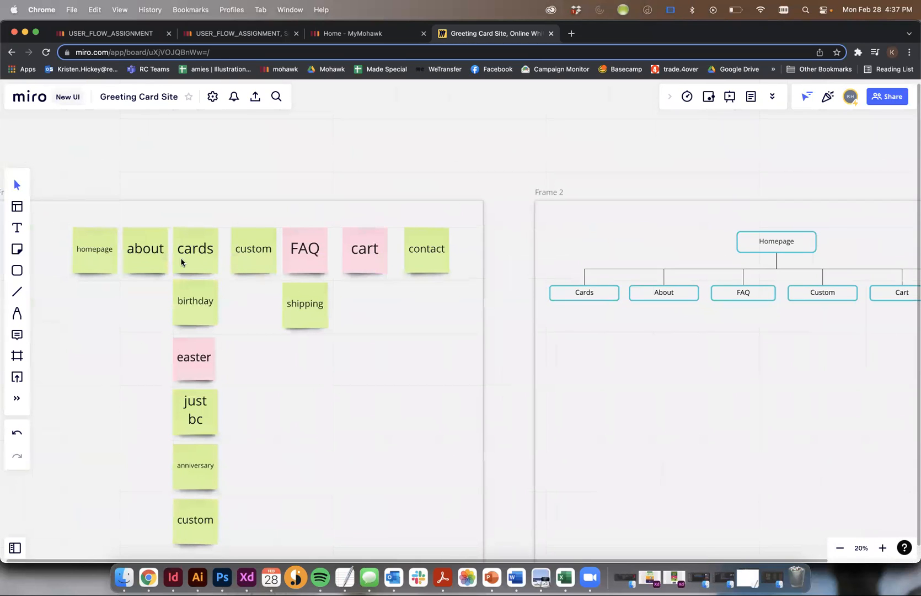
pyautogui.scroll(-4, 508, 386)
pyautogui.hscroll(6, 568, 360)
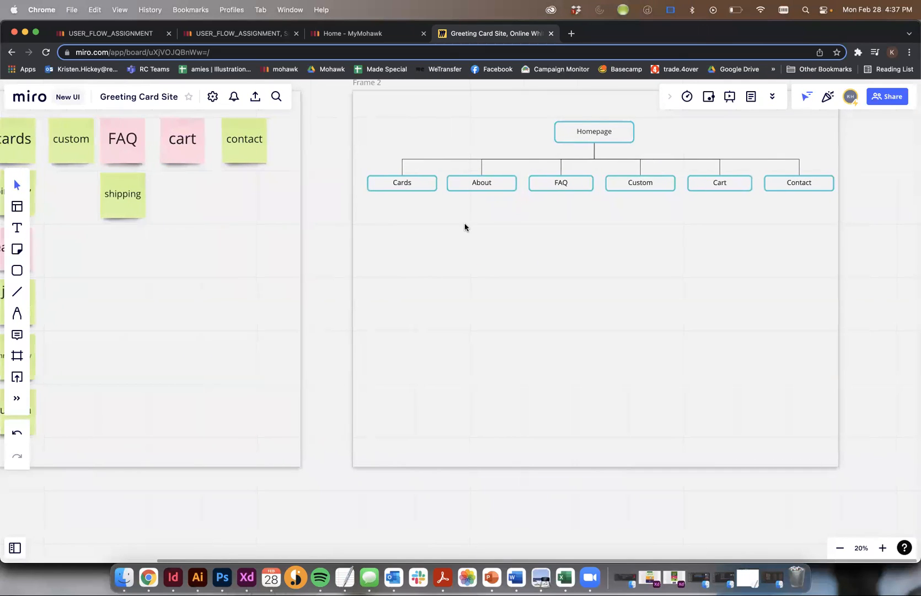
pyautogui.hscroll(-4, 465, 227)
pyautogui.click(572, 184)
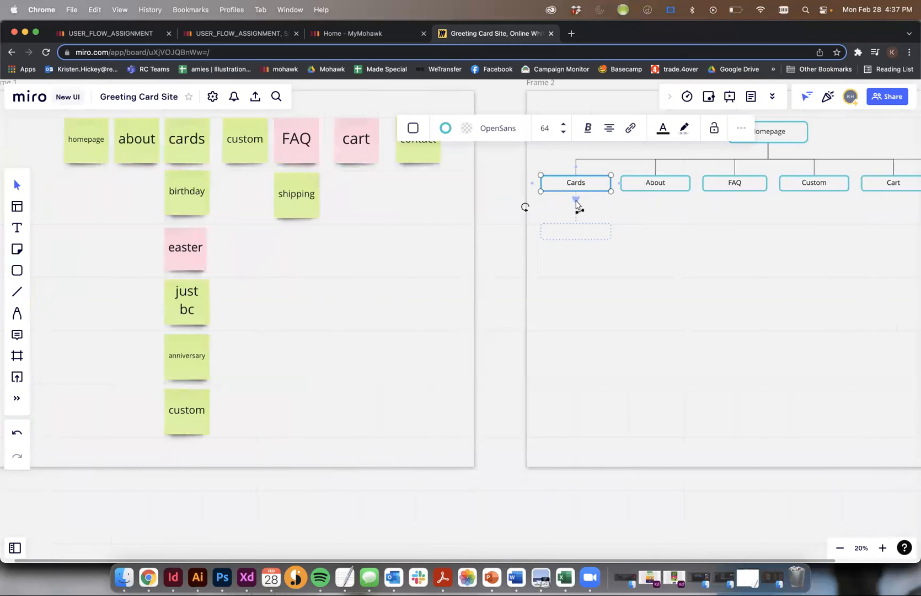
pyautogui.click(576, 201)
pyautogui.doubleClick(587, 234)
pyautogui.write('Birthday')
pyautogui.hscroll(1, 551, 276)
pyautogui.click(602, 296)
# - Change the Homepage box's border colour to red
pyautogui.click(763, 132)
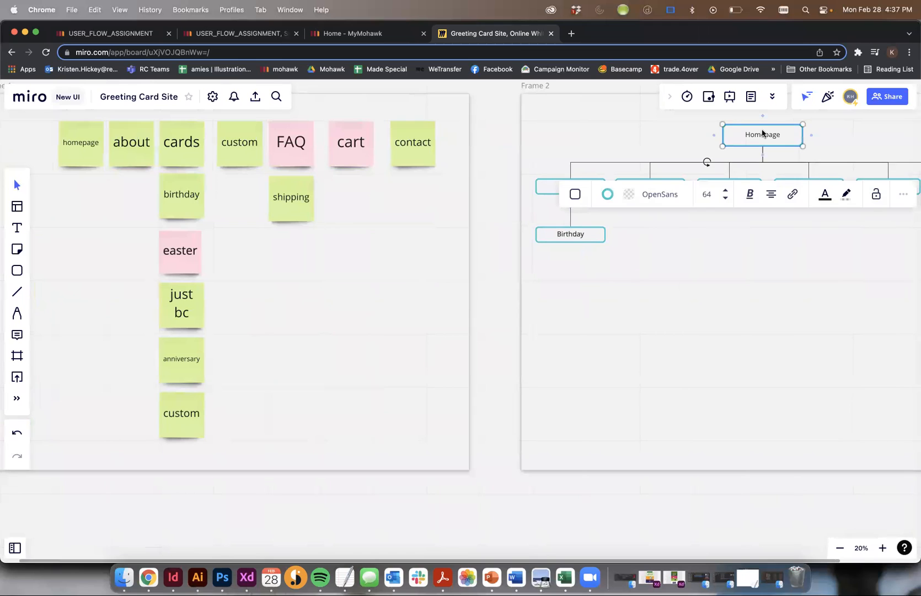
pyautogui.hscroll(5, 762, 133)
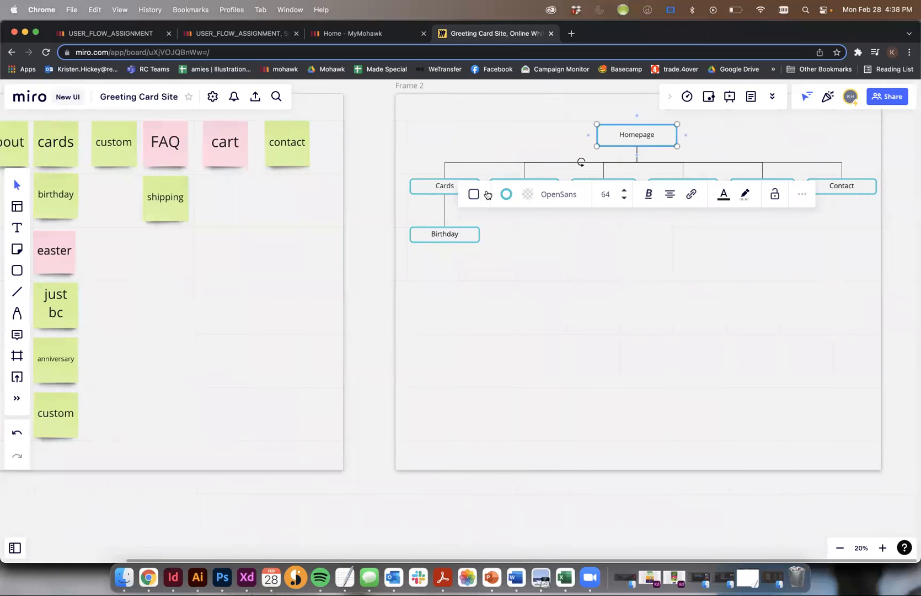
pyautogui.click(506, 194)
pyautogui.click(474, 339)
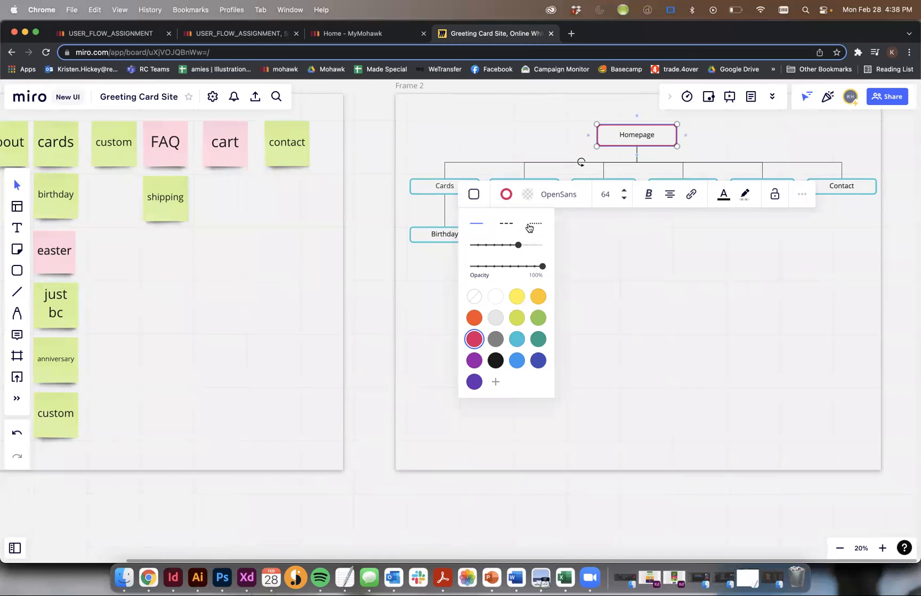
pyautogui.click(647, 250)
# - Change the Birthday box's border colour to yellow-orange
pyautogui.click(469, 233)
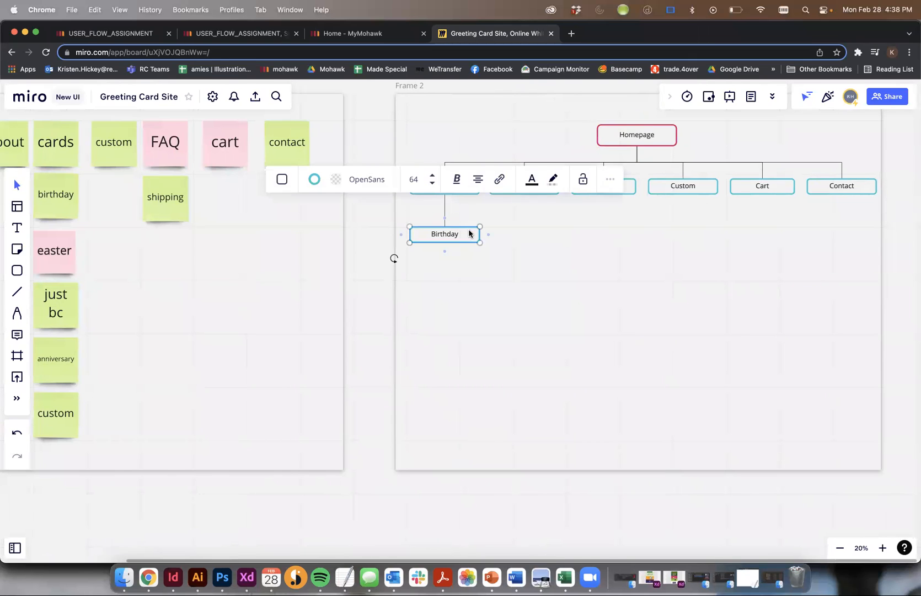
pyautogui.click(316, 179)
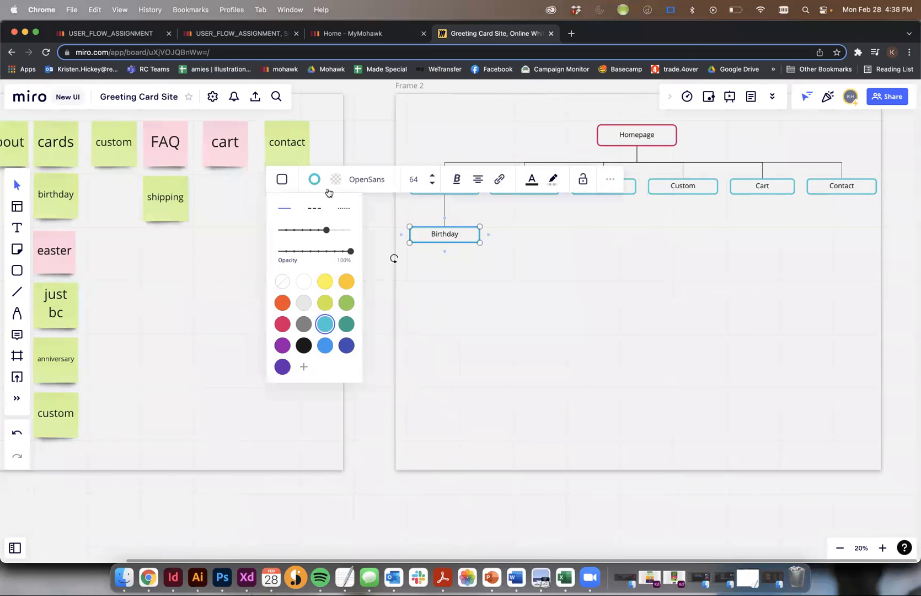
pyautogui.click(348, 282)
pyautogui.click(614, 295)
pyautogui.hscroll(1, 615, 295)
pyautogui.moveTo(436, 236); pyautogui.dragTo(513, 238)
pyautogui.hscroll(1, 449, 249)
pyautogui.press('Return')
pyautogui.write('Easter')
pyautogui.click(567, 294)
pyautogui.hscroll(-5, 568, 294)
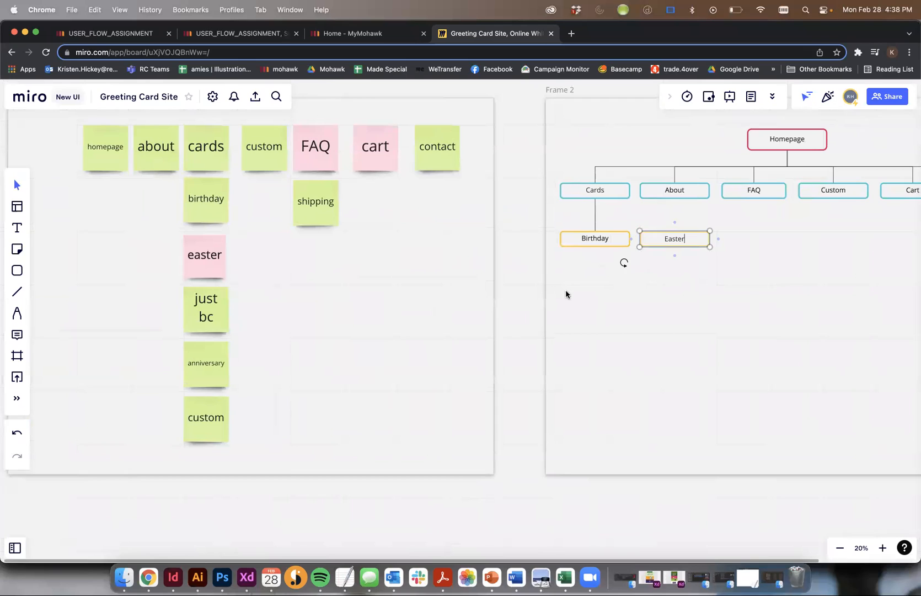
pyautogui.click(685, 237)
pyautogui.press('BackSpace')
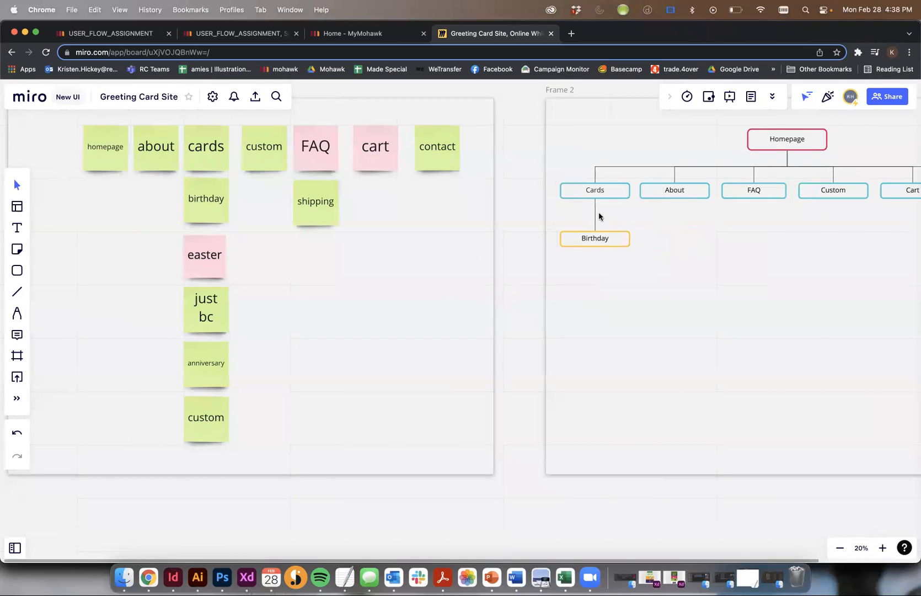
# - Add a second connected child box under Cards, label it "easter" and give it a yellow-orange border
pyautogui.click(596, 210)
pyautogui.click(595, 208)
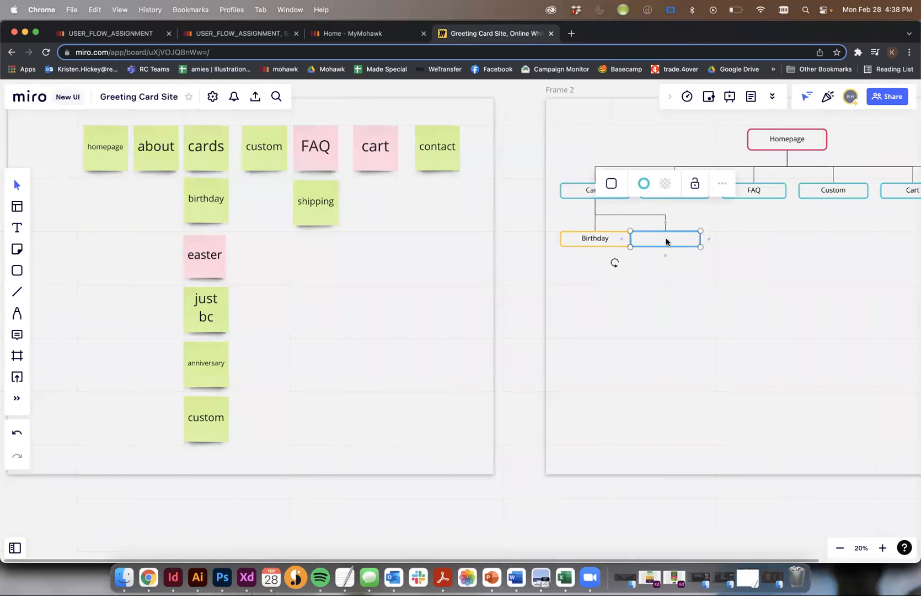
pyautogui.click(667, 242)
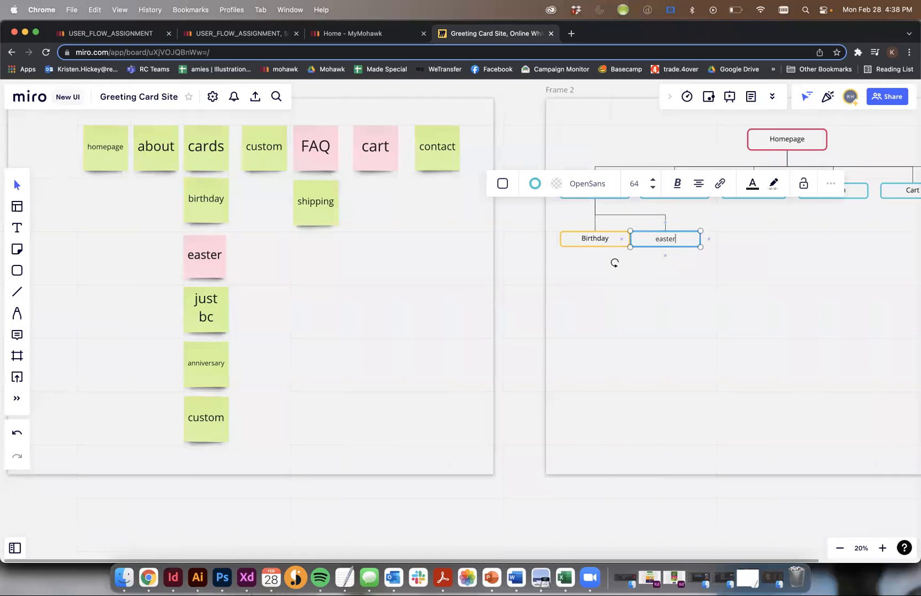
pyautogui.click(535, 183)
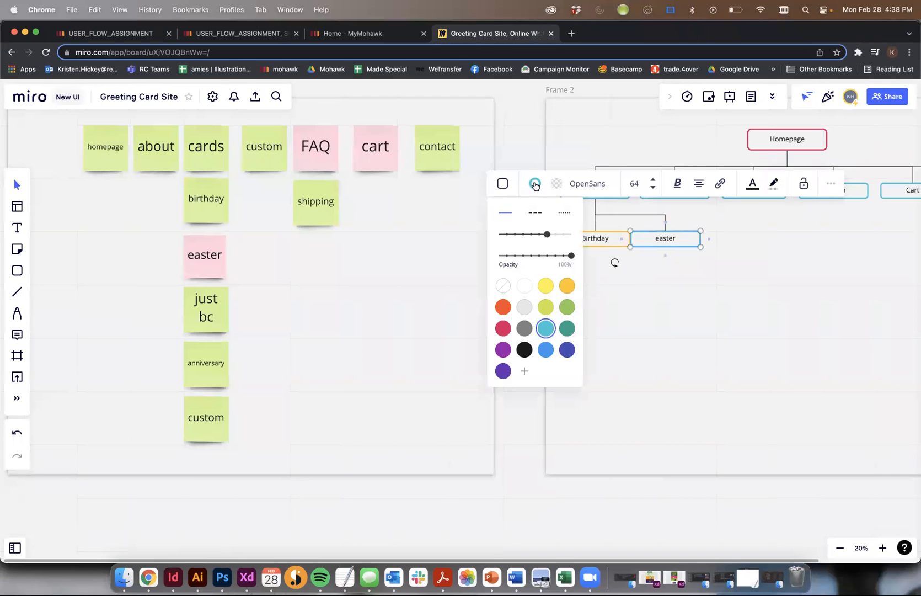
pyautogui.click(566, 285)
# - Move the easter box slightly right so it lines up beneath About
pyautogui.moveTo(665, 241); pyautogui.dragTo(741, 241)
pyautogui.click(696, 239)
pyautogui.hscroll(2, 745, 248)
pyautogui.press('Delete')
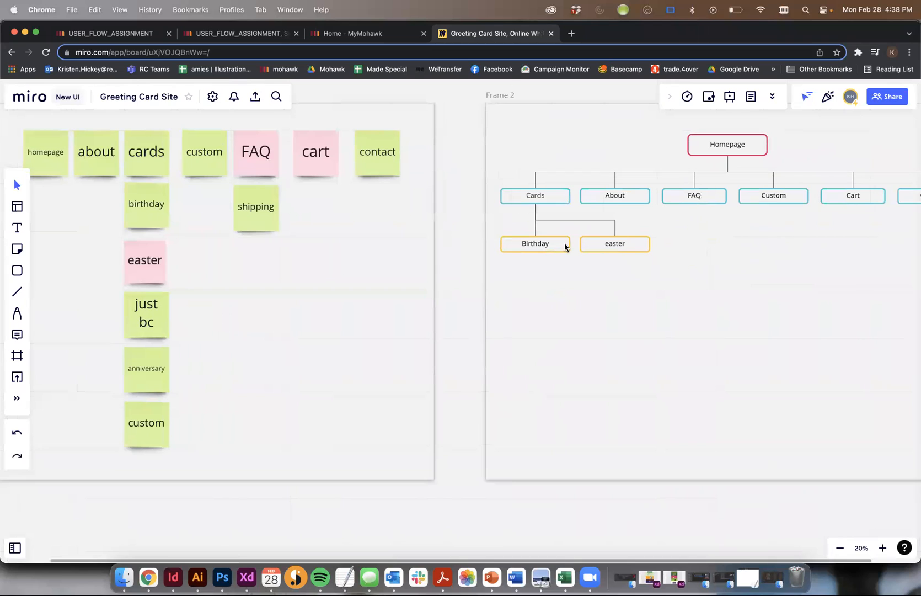
# - Add four more connected empty child boxes under Cards, in a row after easter
pyautogui.moveTo(535, 205); pyautogui.dragTo(676, 242)
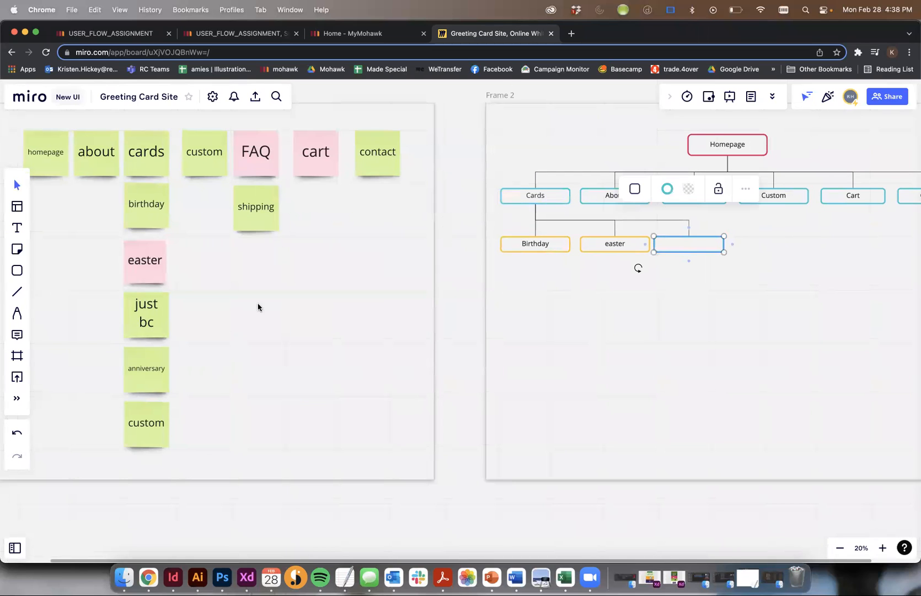
pyautogui.click(541, 196)
pyautogui.click(535, 214)
pyautogui.click(541, 194)
pyautogui.click(537, 214)
pyautogui.click(536, 195)
pyautogui.click(535, 214)
pyautogui.scroll(-3, 616, 232)
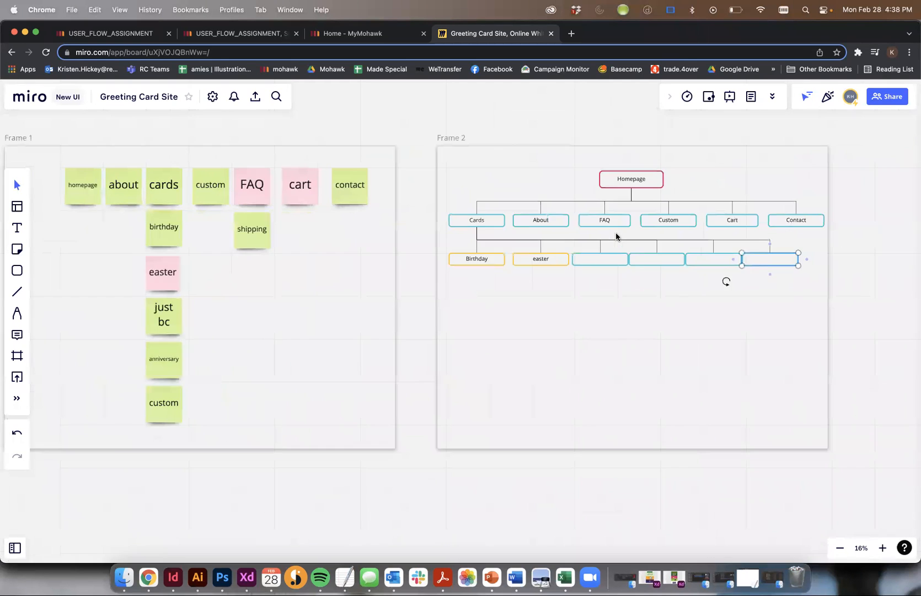
pyautogui.hscroll(2, 616, 233)
pyautogui.click(603, 318)
# - Give all four empty child boxes under Cards a yellow-orange border
pyautogui.scroll(3, 603, 318)
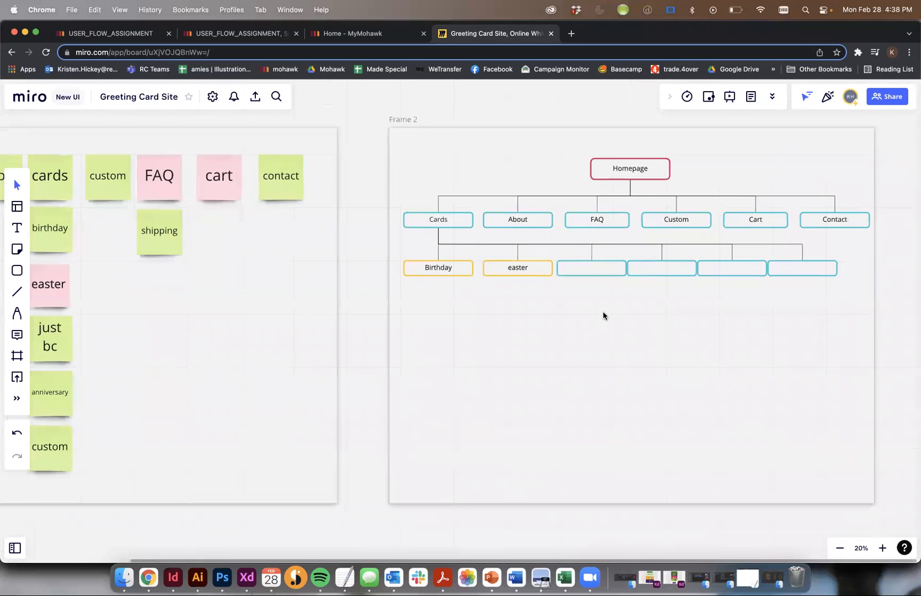
pyautogui.click(575, 267)
pyautogui.keyDown('shift'); pyautogui.click(645, 269); pyautogui.keyUp('shift')
pyautogui.keyDown('shift'); pyautogui.click(734, 269); pyautogui.keyUp('shift')
pyautogui.keyDown('shift'); pyautogui.click(773, 269); pyautogui.keyUp('shift')
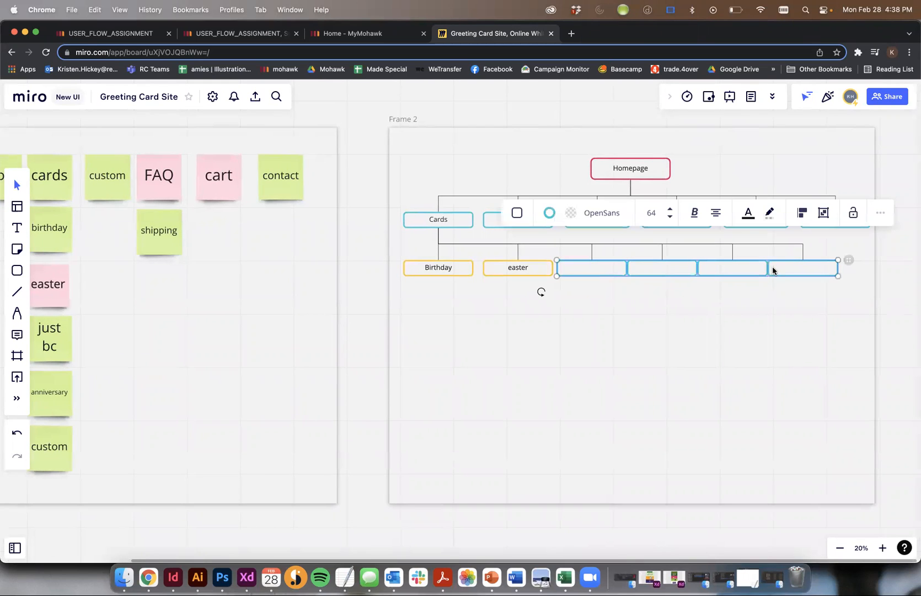
pyautogui.click(549, 213)
pyautogui.click(583, 313)
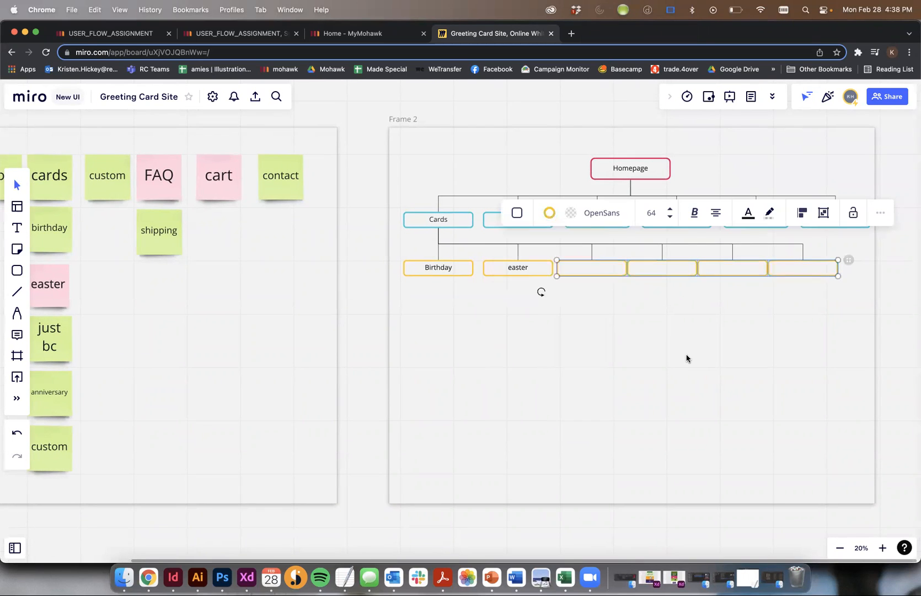
pyautogui.click(687, 359)
# - Label the first three empty boxes under Cards "Just bc", "anniversary" and "custom"
pyautogui.click(588, 265)
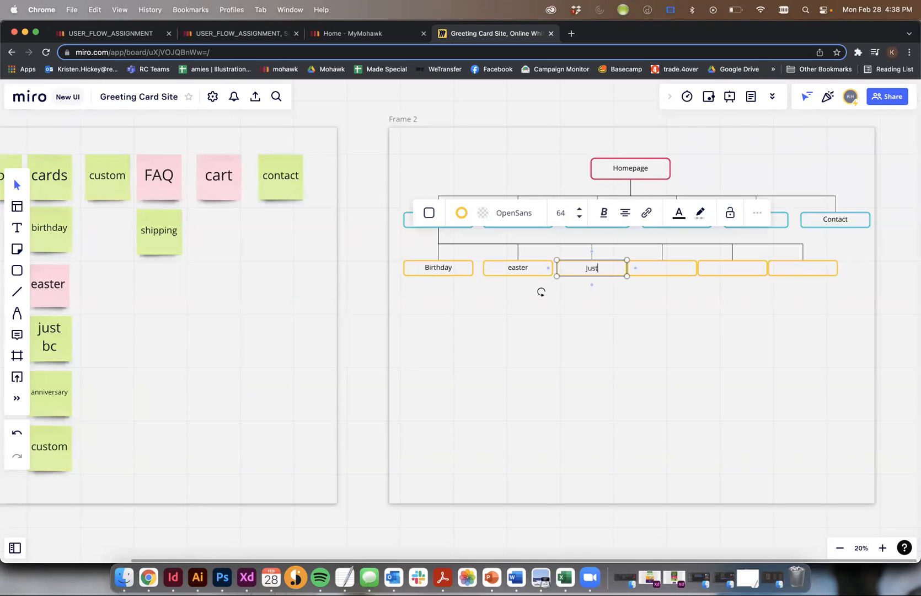
pyautogui.write('Just bc')
pyautogui.click(672, 269)
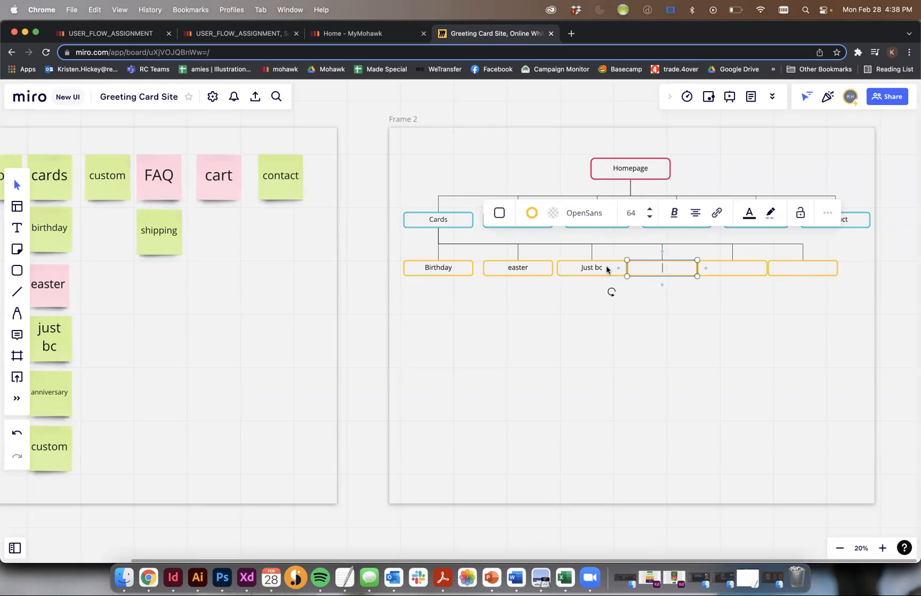
pyautogui.write('anniversary')
pyautogui.click(734, 270)
pyautogui.write('cistp,m')
pyautogui.press('BackSpace')
pyautogui.press('BackSpace')
pyautogui.write('tom')
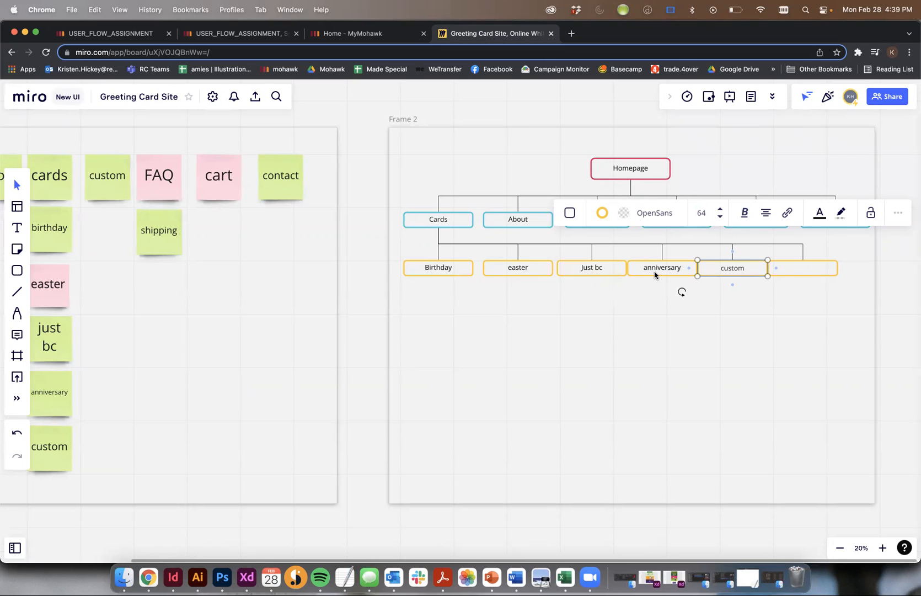
# - Delete the leftover empty box under Cards, and shift the custom and anniversary boxes right to space out the row
pyautogui.click(782, 270)
pyautogui.press('BackSpace')
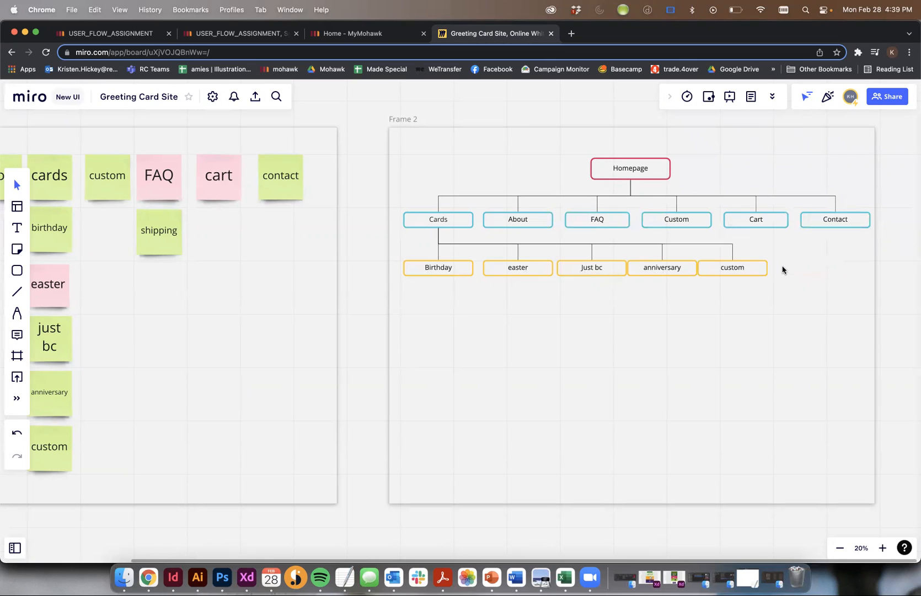
pyautogui.click(734, 269)
pyautogui.moveTo(734, 269); pyautogui.dragTo(759, 270)
pyautogui.moveTo(663, 269); pyautogui.dragTo(670, 271)
pyautogui.click(593, 269)
pyautogui.click(821, 251)
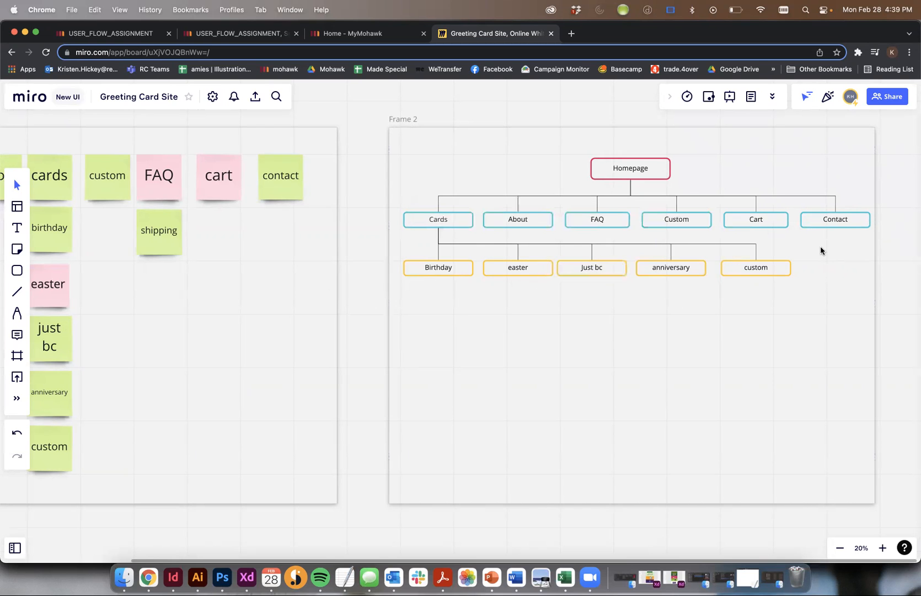
# - Draw an elbowed connector from the top-level Custom box to the custom child box under Cards and select it
pyautogui.scroll(3, 821, 250)
pyautogui.hscroll(5, 758, 241)
pyautogui.scroll(2, 758, 241)
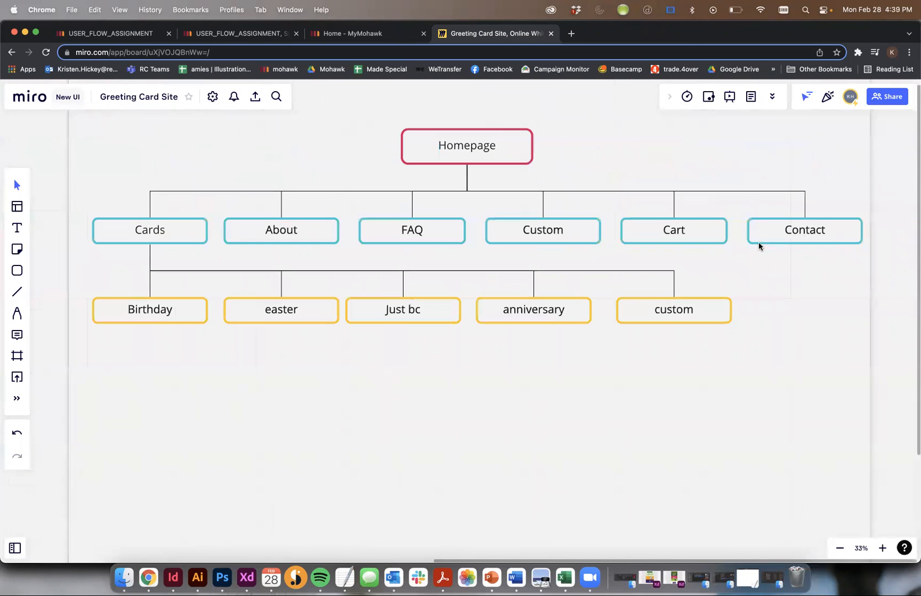
pyautogui.click(570, 241)
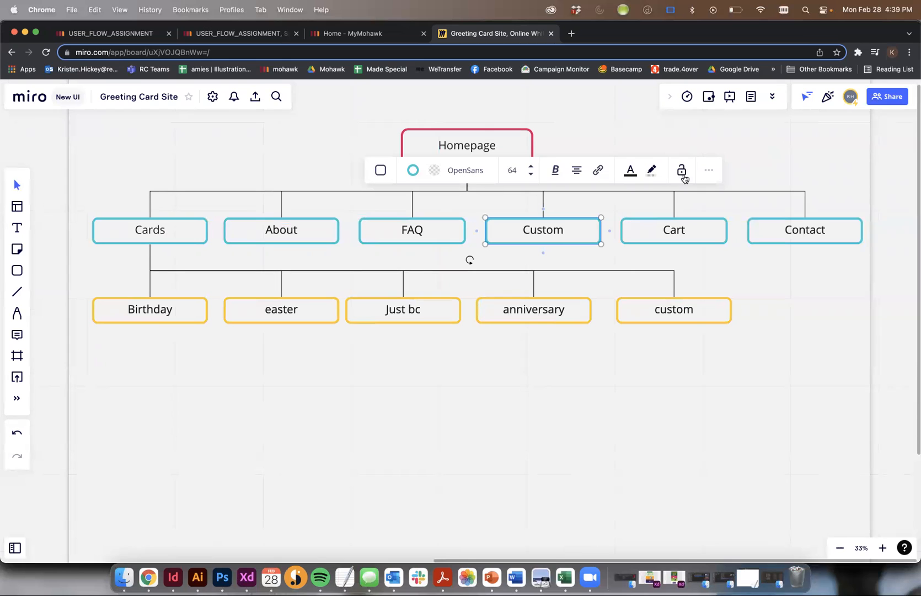
pyautogui.click(17, 291)
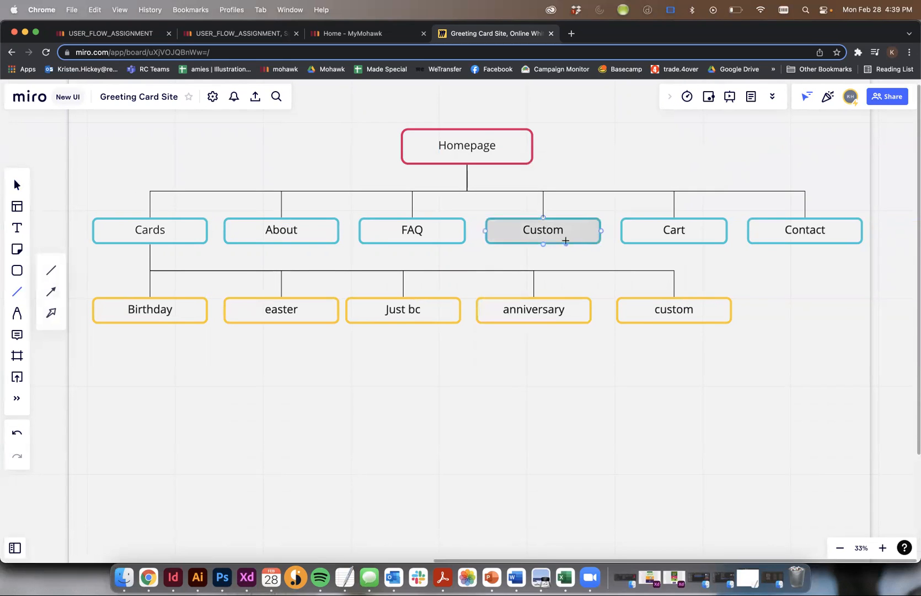
pyautogui.moveTo(576, 231)
pyautogui.mouseDown()
pyautogui.moveTo(638, 309)
pyautogui.moveTo(711, 300)
pyautogui.mouseUp()
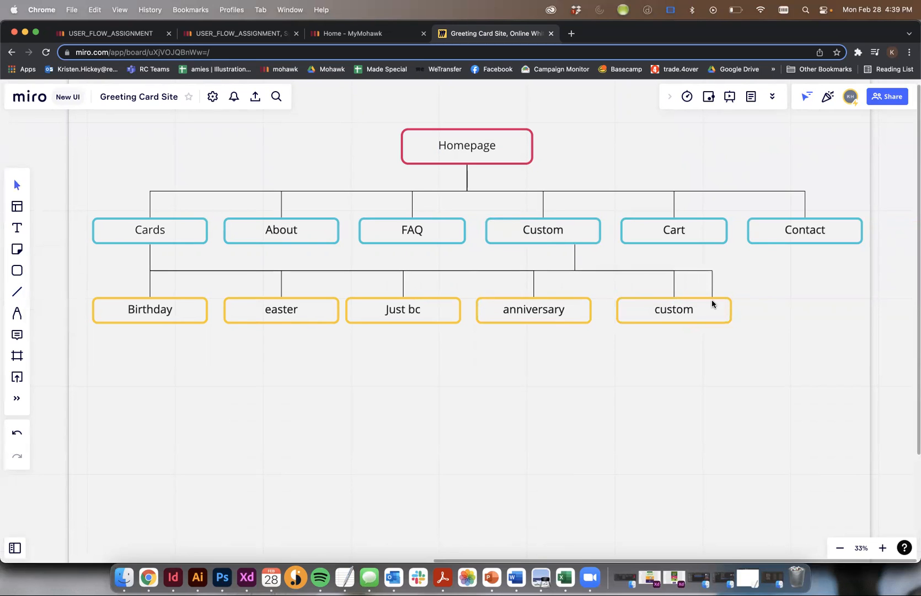
pyautogui.click(697, 271)
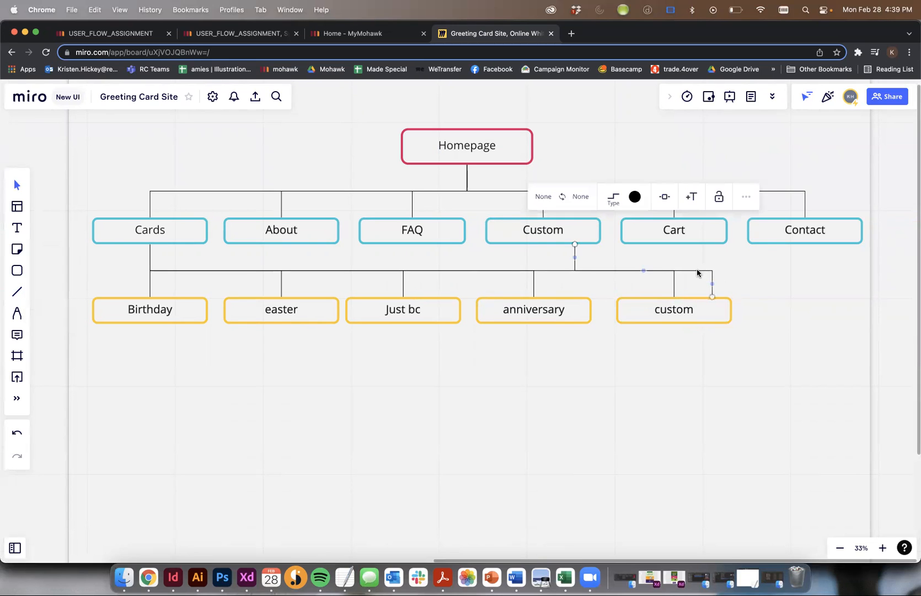
pyautogui.click(613, 198)
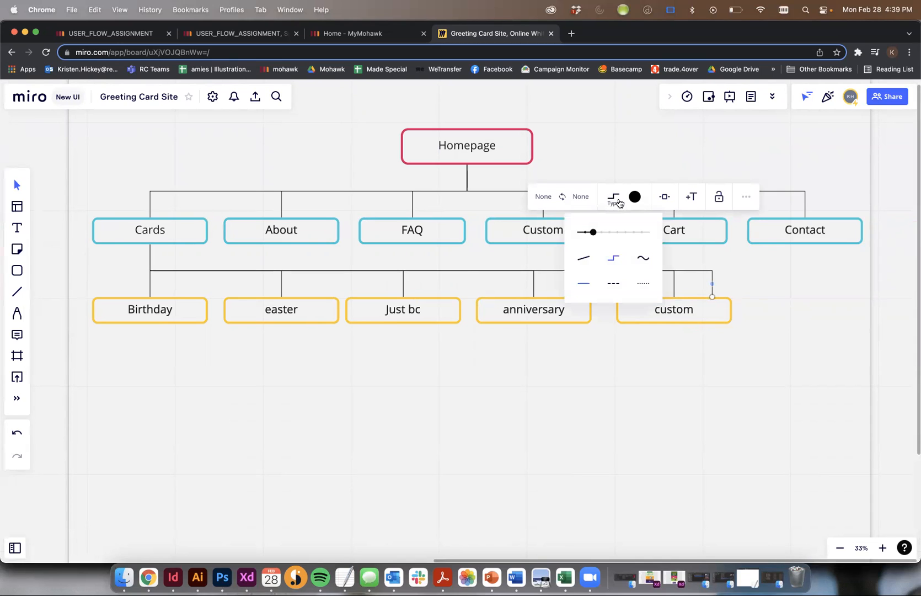
pyautogui.click(583, 260)
pyautogui.click(643, 258)
pyautogui.click(614, 257)
pyautogui.click(663, 199)
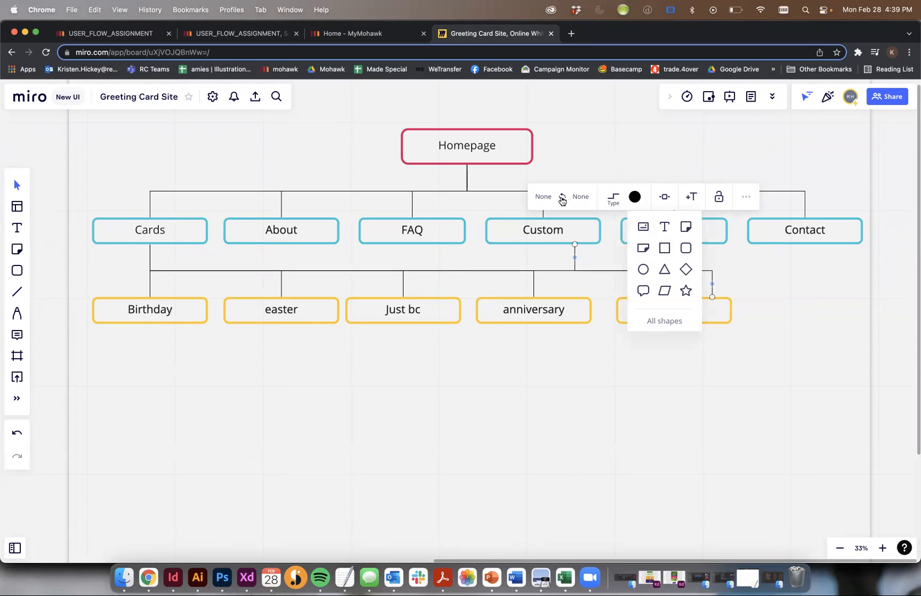
# - Add an arrowhead to the start of the connector, at the top-level Custom box
pyautogui.click(541, 197)
pyautogui.click(542, 247)
pyautogui.click(798, 255)
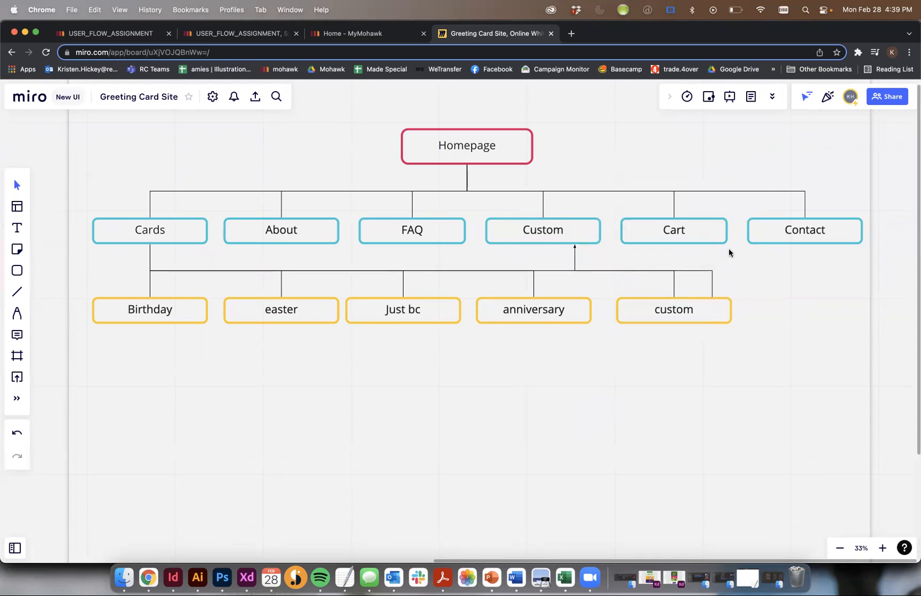
# - Raise the connector's horizontal segment above the Cards branch line, and switch its arrowhead to the custom child box end
pyautogui.click(573, 258)
pyautogui.moveTo(642, 271); pyautogui.dragTo(642, 259)
pyautogui.click(696, 261)
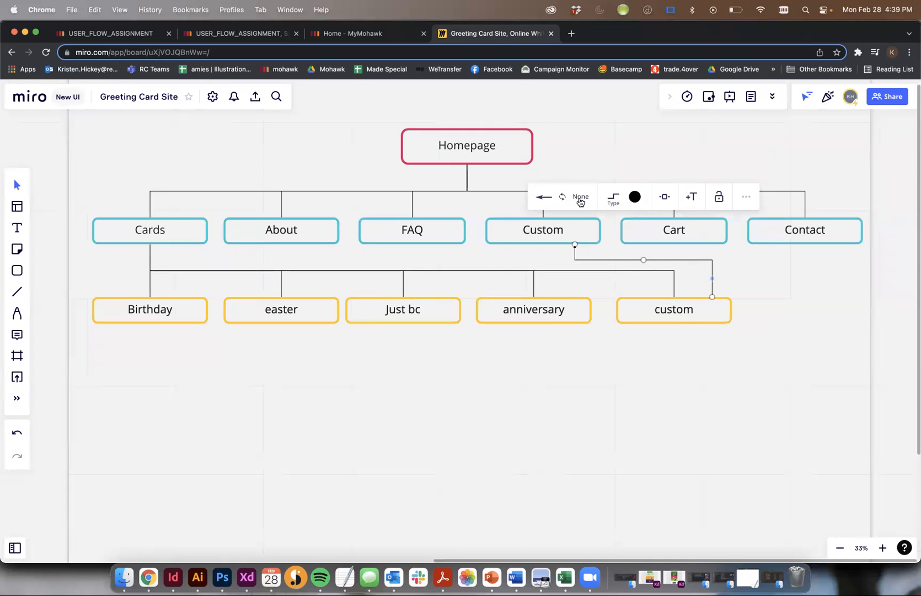
pyautogui.click(820, 324)
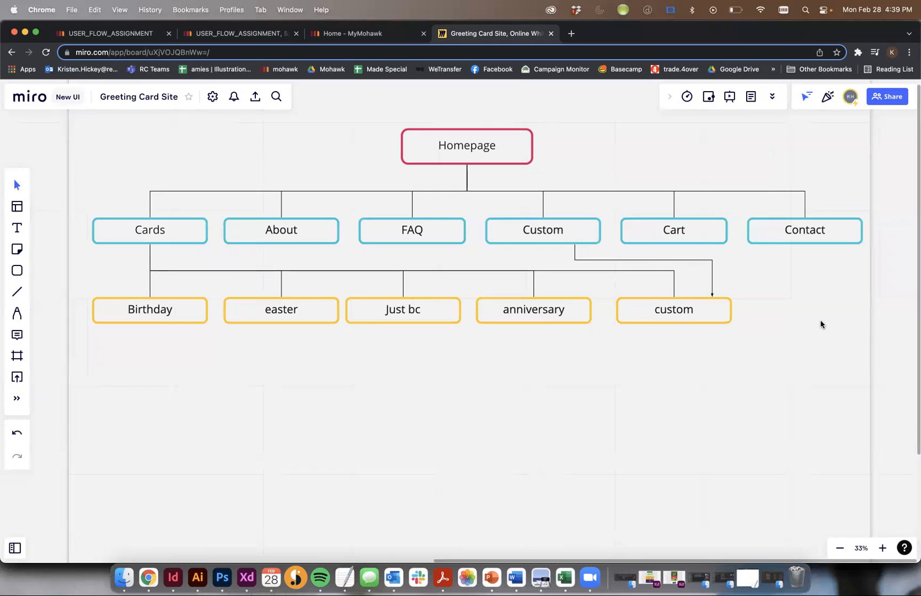
# - Compare the sitemap in Frame 2 with the sticky-note page groupings in Frame 1
pyautogui.press('-')
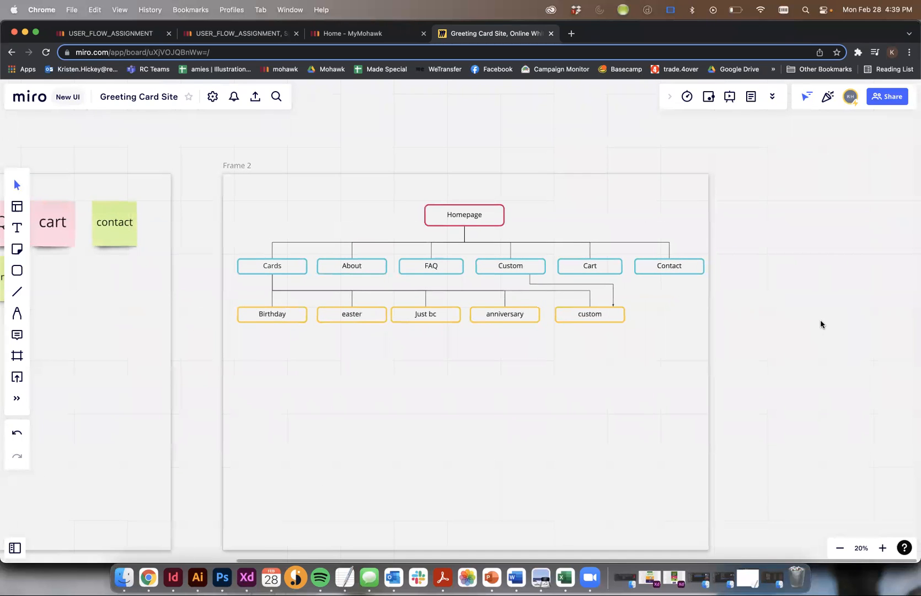
pyautogui.hscroll(-3, 672, 209)
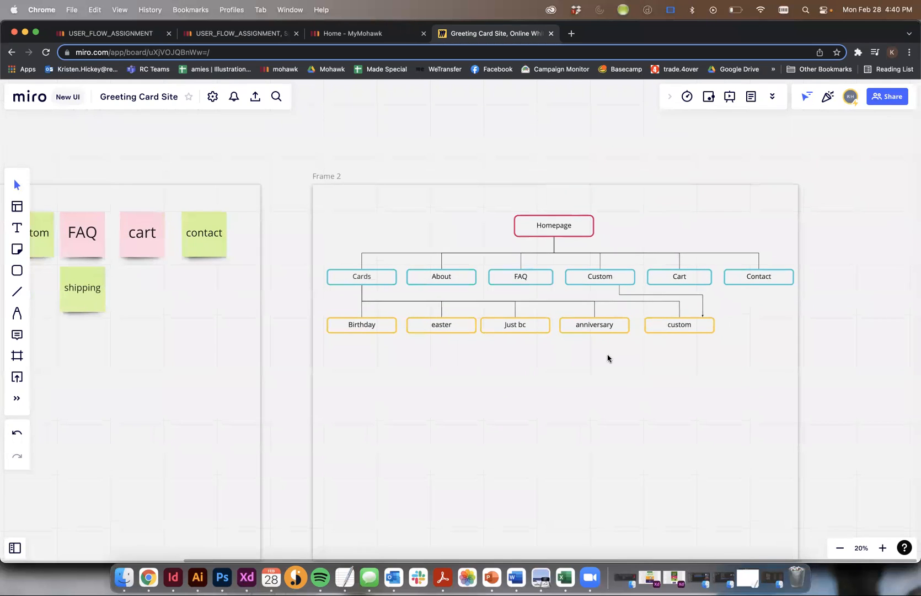
pyautogui.hscroll(-5, 510, 354)
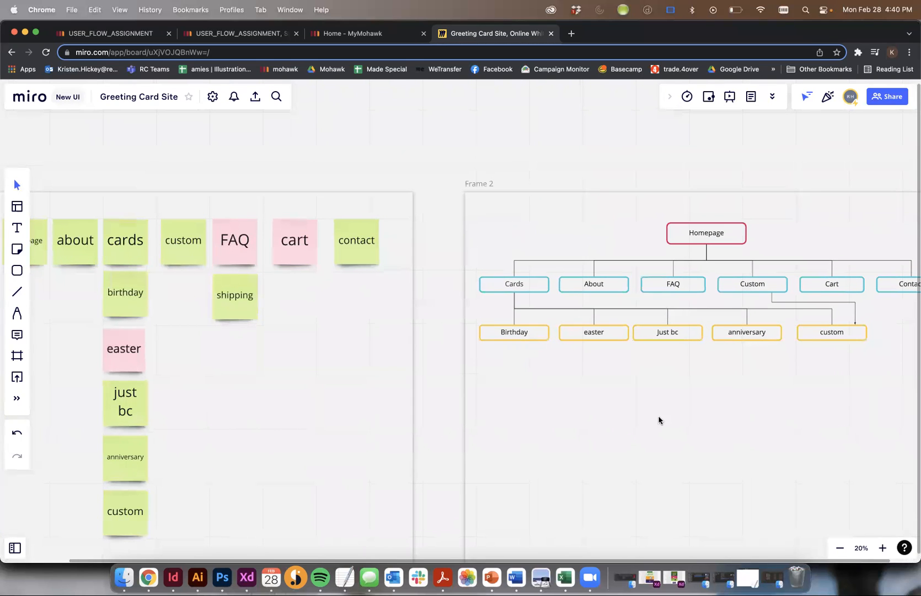
pyautogui.scroll(1, 657, 412)
pyautogui.hscroll(3, 656, 413)
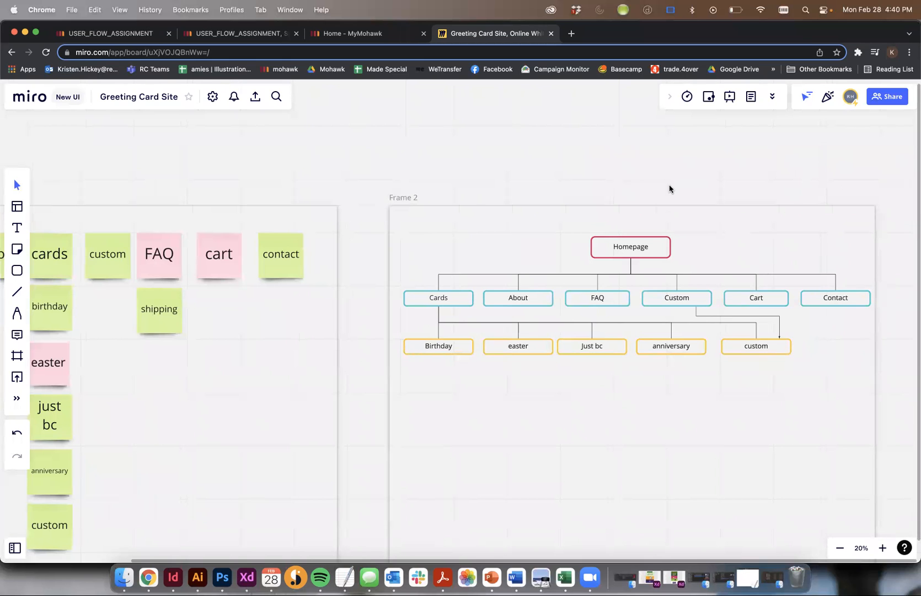
# - View the board's export options, including saving the frames as a PDF, and close them without exporting
pyautogui.hscroll(5, 669, 184)
pyautogui.scroll(-5, 669, 188)
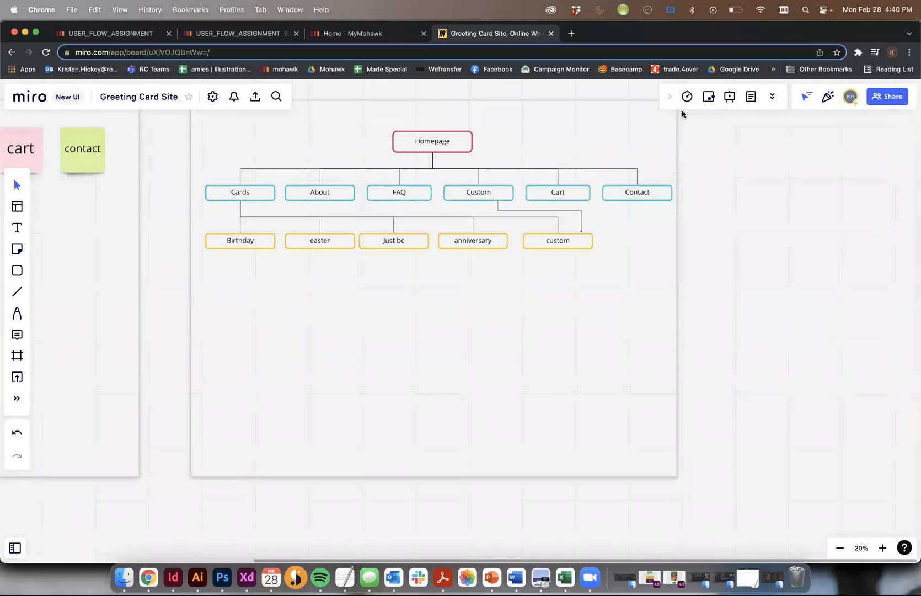
pyautogui.click(255, 99)
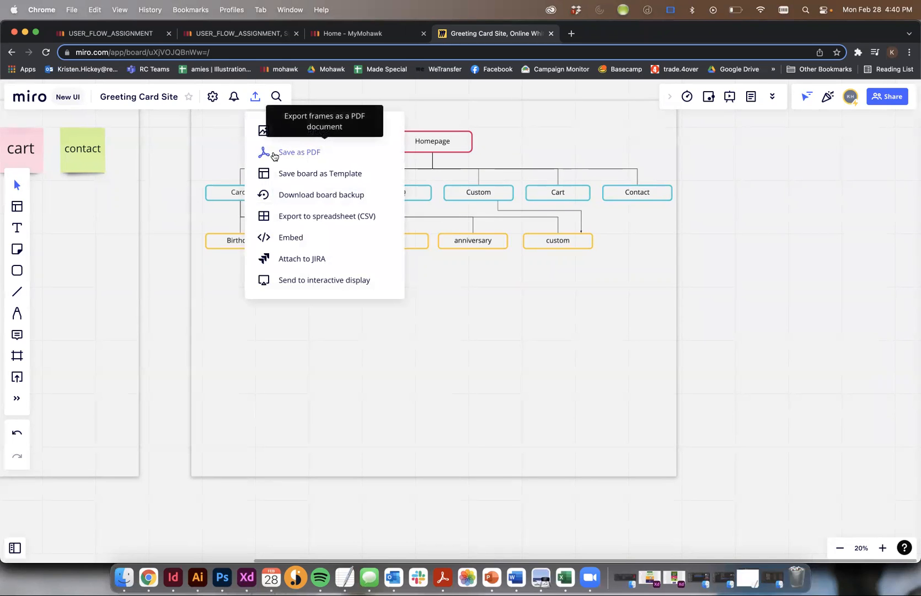
pyautogui.click(541, 165)
pyautogui.hscroll(-5, 406, 157)
pyautogui.scroll(2, 405, 156)
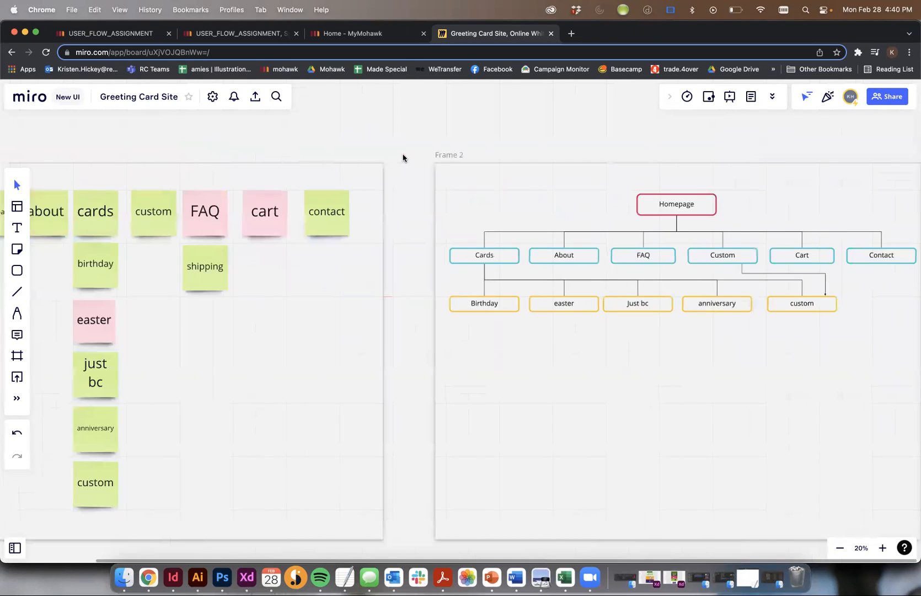
pyautogui.hscroll(-5, 402, 158)
pyautogui.scroll(1, 402, 158)
pyautogui.hscroll(5, 403, 158)
pyautogui.scroll(-2, 402, 157)
pyautogui.scroll(1, 403, 157)
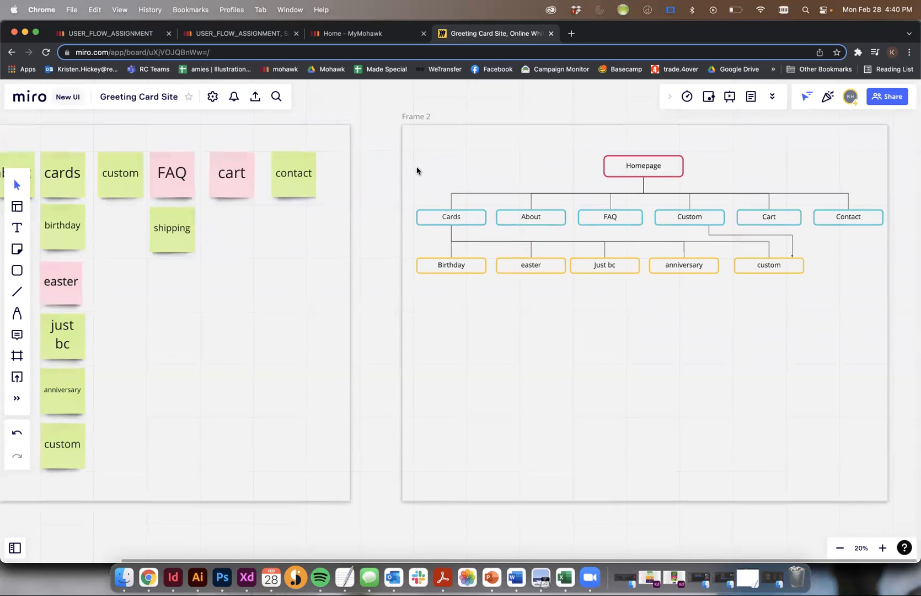